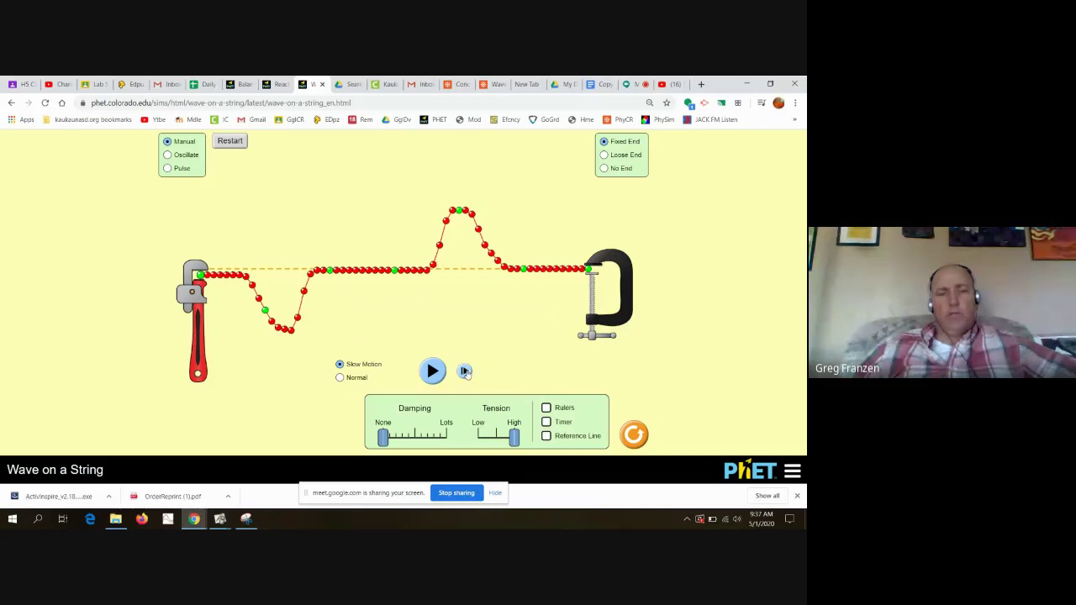
Advance the paused wave simulation frame by frame until both pulses are upright and close together near the wrench.
left_click(465, 370)
left_click(465, 371)
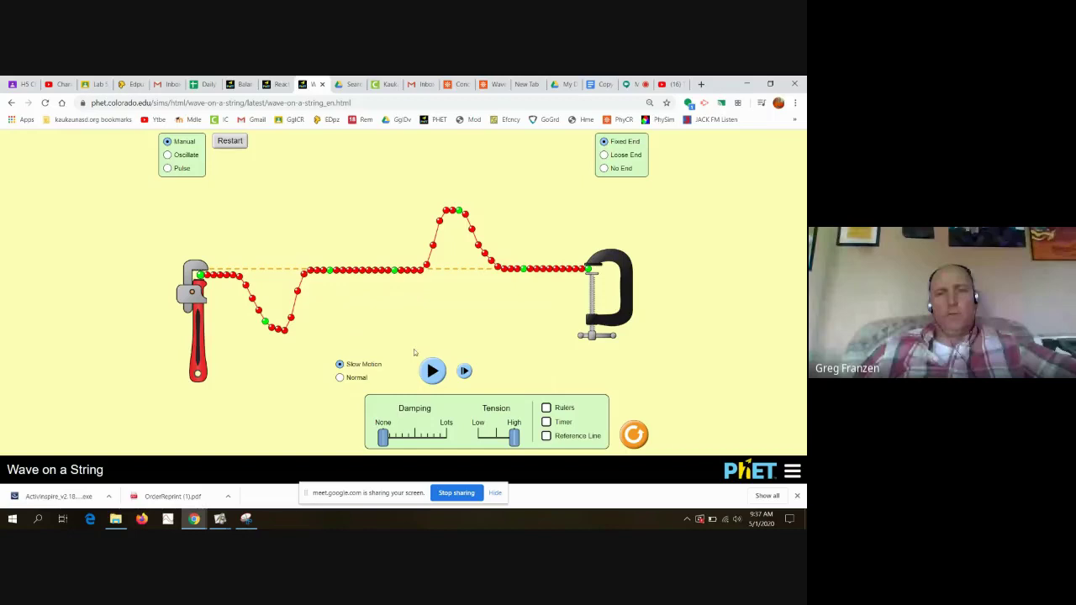
left_click(465, 371)
left_click(465, 371)
left_click(465, 370)
left_click(465, 371)
left_click(465, 371)
left_click(465, 371)
left_click(465, 371)
left_click(465, 371)
left_click(465, 371)
left_click(465, 371)
left_click(465, 371)
left_click(465, 370)
left_click(465, 370)
left_click(465, 371)
left_click(464, 371)
left_click(465, 371)
left_click(465, 371)
left_click(465, 371)
left_click(465, 371)
left_click(465, 371)
left_click(465, 371)
left_click(465, 370)
left_click(465, 371)
left_click(465, 371)
left_click(465, 371)
left_click(465, 371)
left_click(465, 371)
left_click(465, 371)
left_click(465, 370)
left_click(465, 370)
left_click(465, 371)
left_click(465, 371)
left_click(465, 371)
left_click(465, 371)
left_click(465, 371)
left_click(465, 371)
left_click(465, 371)
left_click(465, 371)
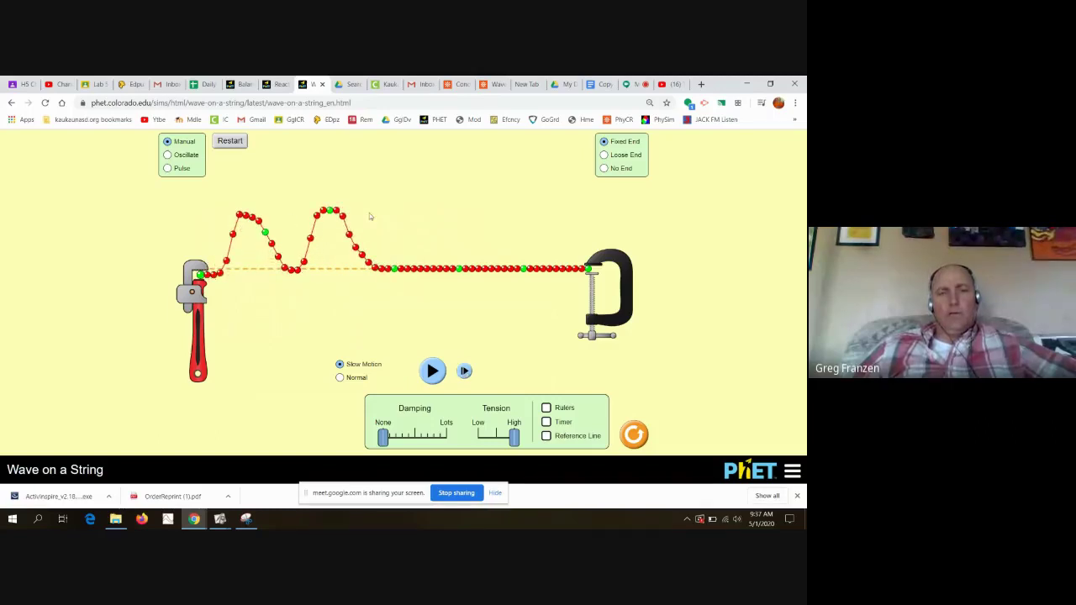
Show the rulers, place the horizontal one above the string, and align the vertical ruler's zero with the string at the wrench end.
left_click(548, 409)
left_click_drag(442, 226, 440, 192)
left_click_drag(168, 227, 201, 78)
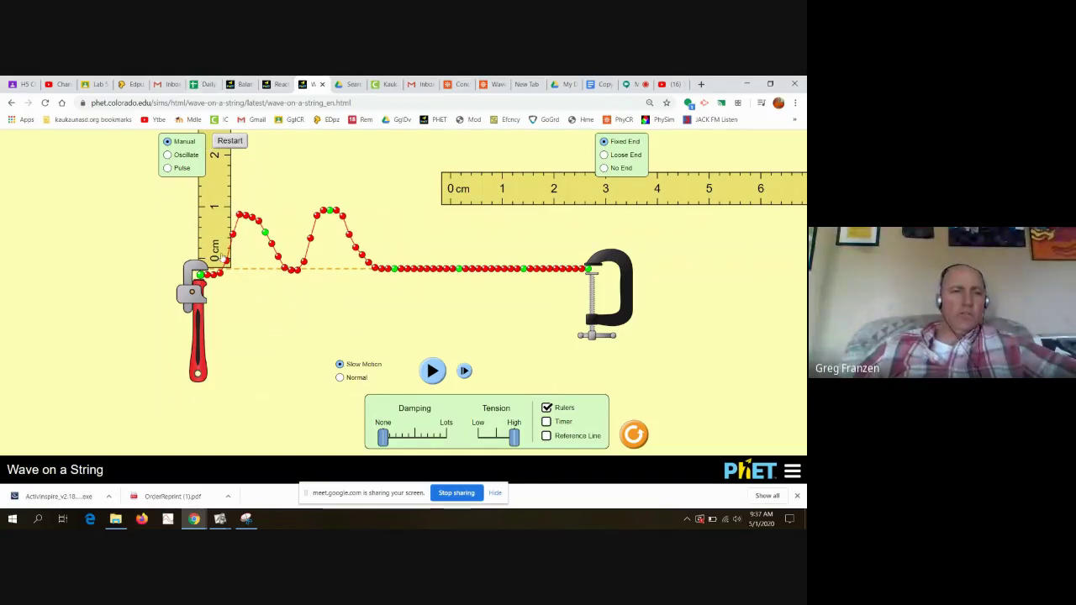
left_click_drag(222, 221, 218, 231)
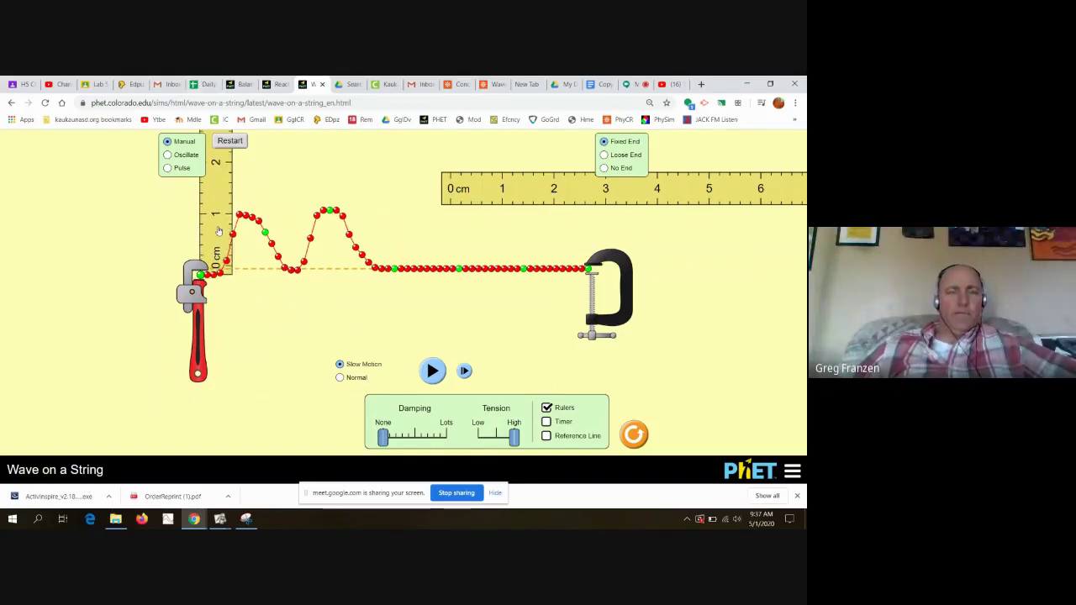
Advance the simulation frame by frame until the two upright pulses overlap into a single tall crest beside the vertical ruler.
left_click(465, 371)
left_click(465, 370)
left_click(465, 371)
left_click(465, 371)
left_click(464, 371)
left_click(465, 371)
left_click(465, 371)
left_click(465, 371)
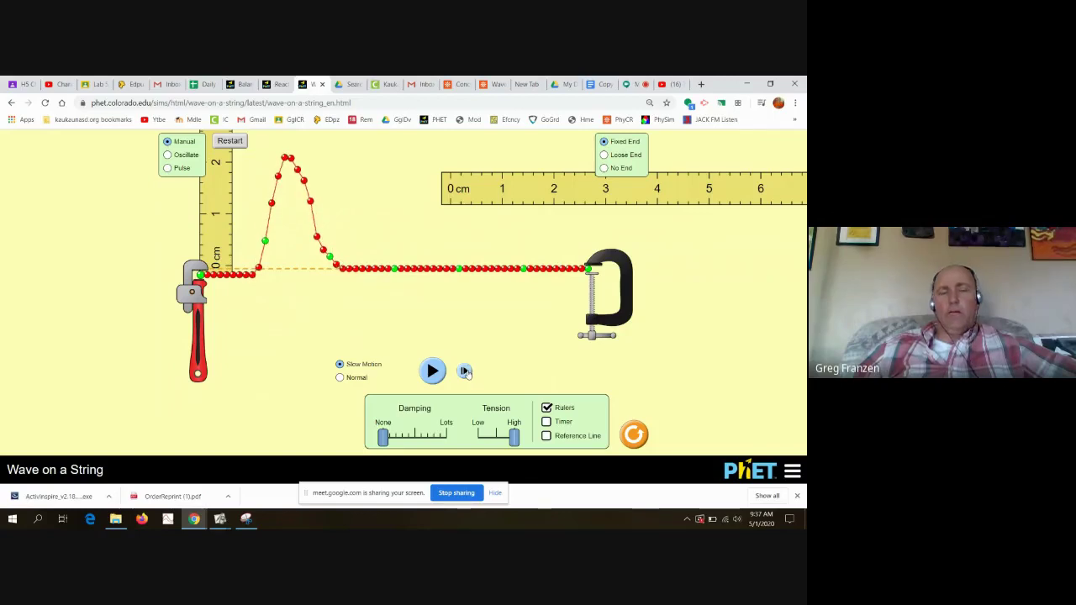
Advance frame by frame past the overlap until the upright pulses separate, and play briefly in slow motion before pausing.
left_click(465, 371)
left_click(465, 371)
left_click(465, 370)
left_click(465, 371)
left_click(465, 371)
left_click(465, 371)
left_click(465, 371)
left_click(465, 370)
left_click(465, 371)
left_click(465, 371)
left_click(464, 371)
left_click(465, 370)
left_click(464, 371)
left_click(465, 371)
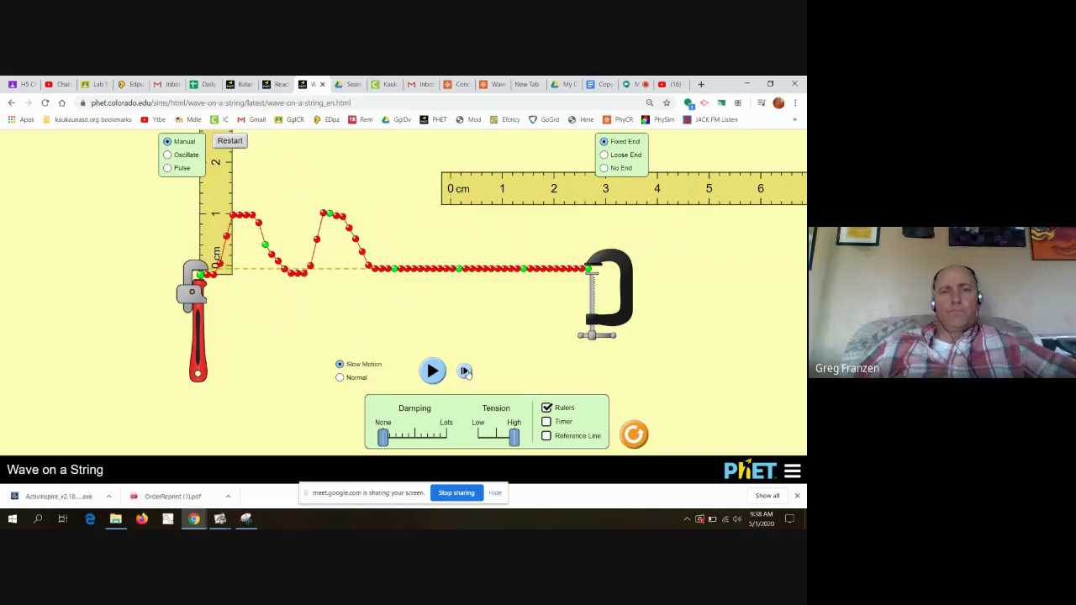
left_click(433, 370)
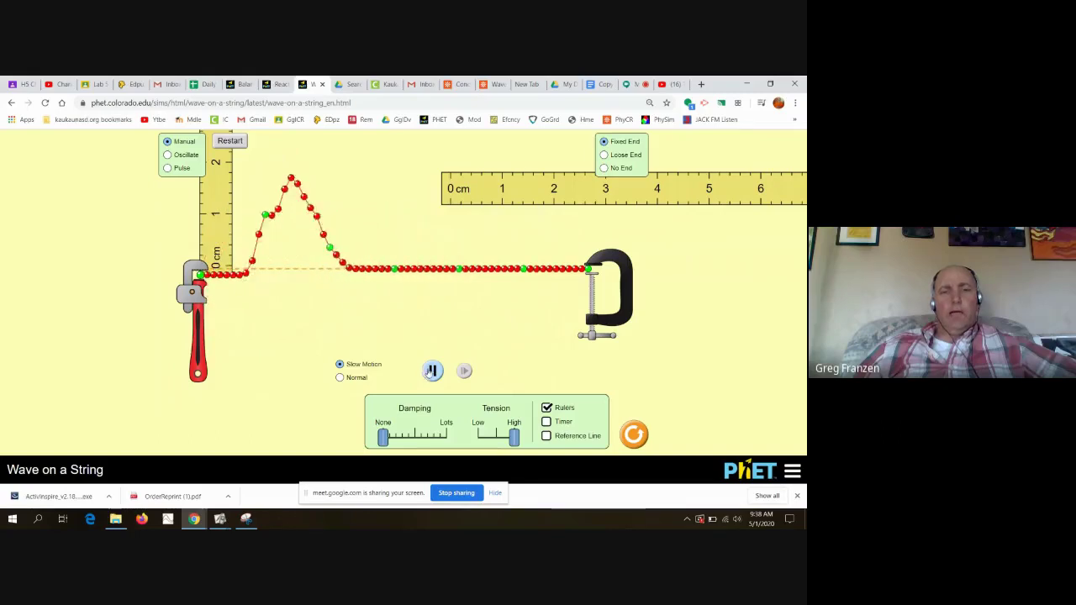
left_click(432, 371)
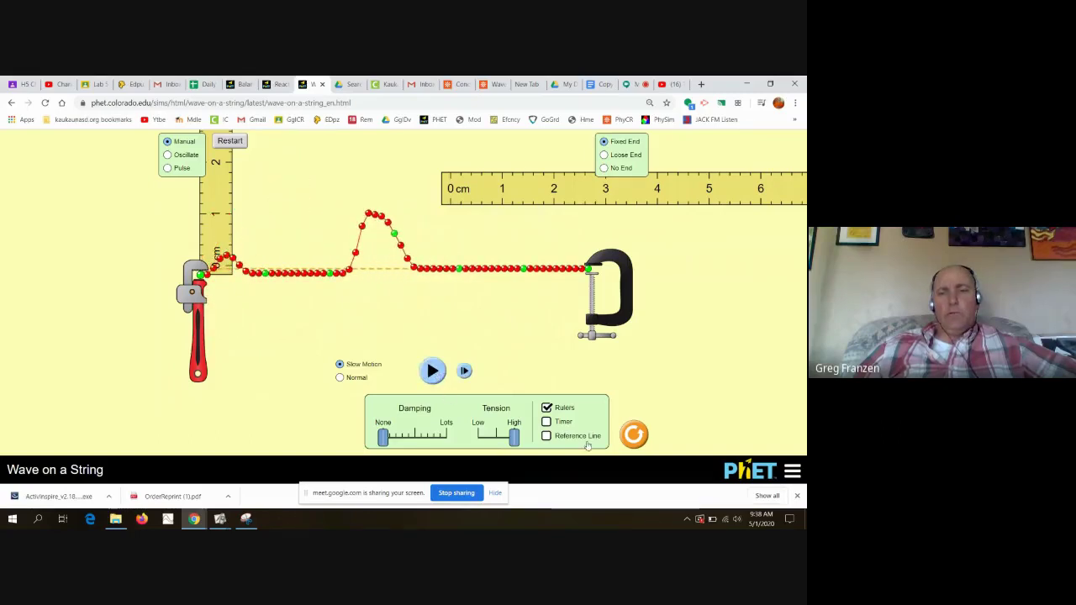
left_click(634, 435)
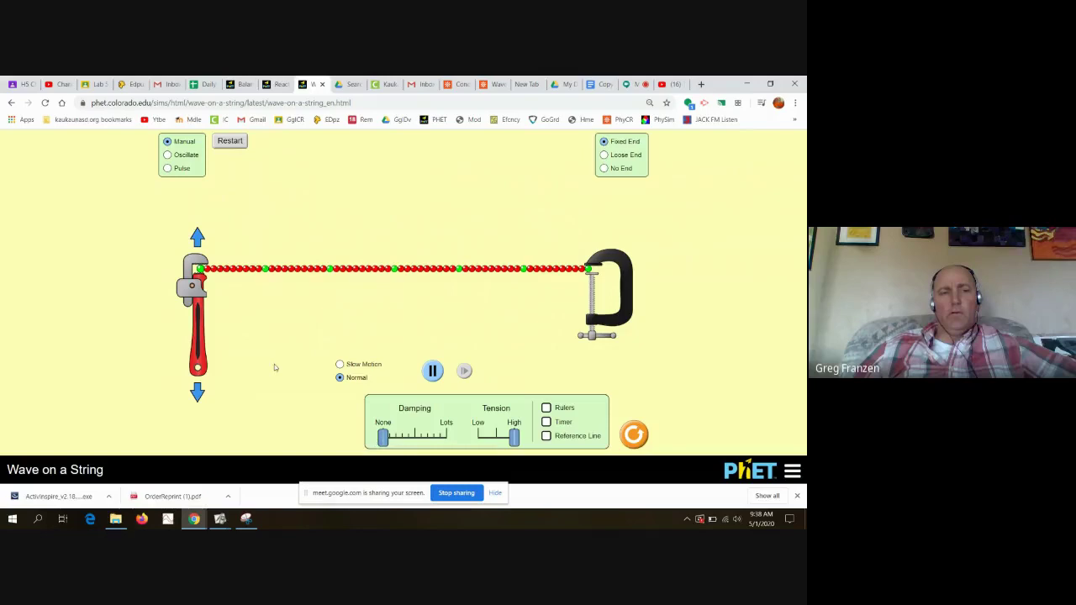
mouse_move(200, 298)
left_mouse_down()
mouse_move(201, 235)
mouse_move(203, 292)
left_mouse_up()
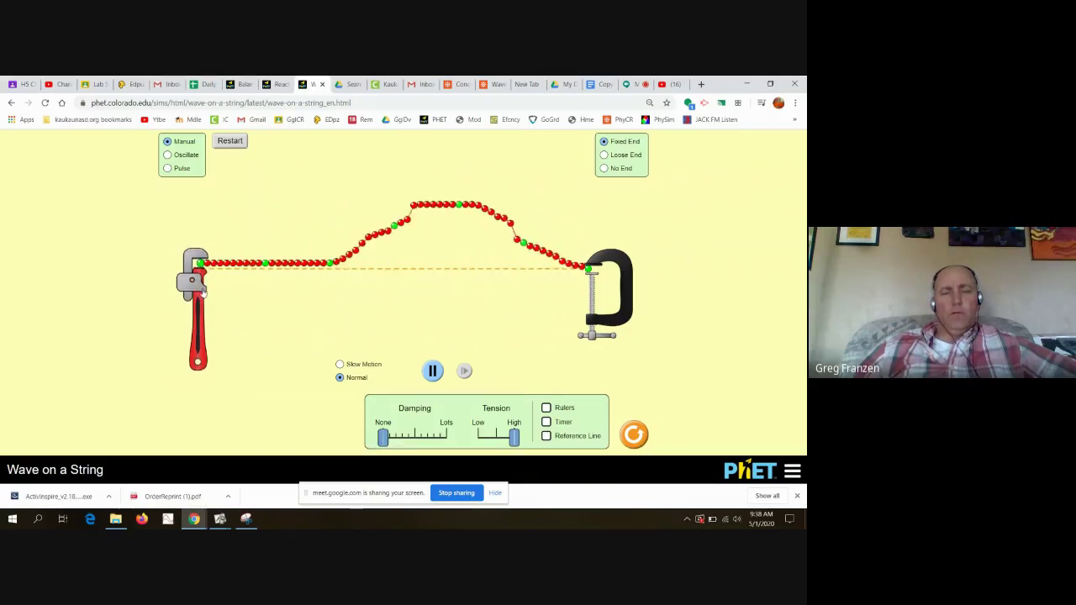
left_click_drag(514, 435, 481, 437)
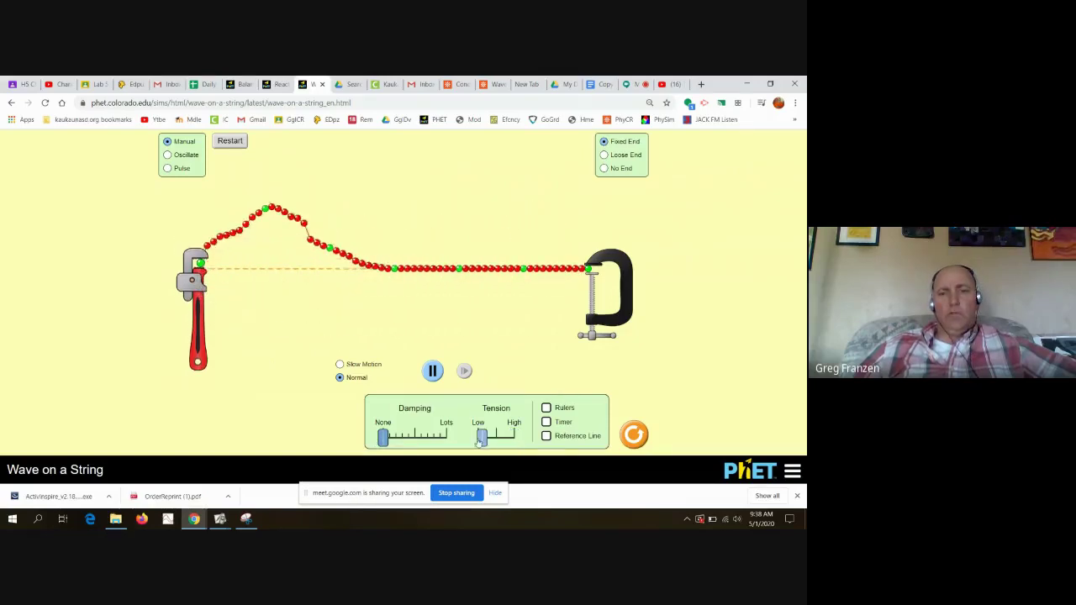
Reset the simulation and set damping to None and tension to Low.
left_click(634, 434)
left_click_drag(404, 438, 386, 438)
left_click_drag(514, 436, 477, 438)
Send an upward and a downward pulse along the string with the wrench, and pause where they overlap near the clamp.
mouse_move(194, 294)
left_mouse_down()
mouse_move(197, 257)
mouse_move(212, 286)
mouse_move(215, 353)
mouse_move(261, 365)
left_mouse_up()
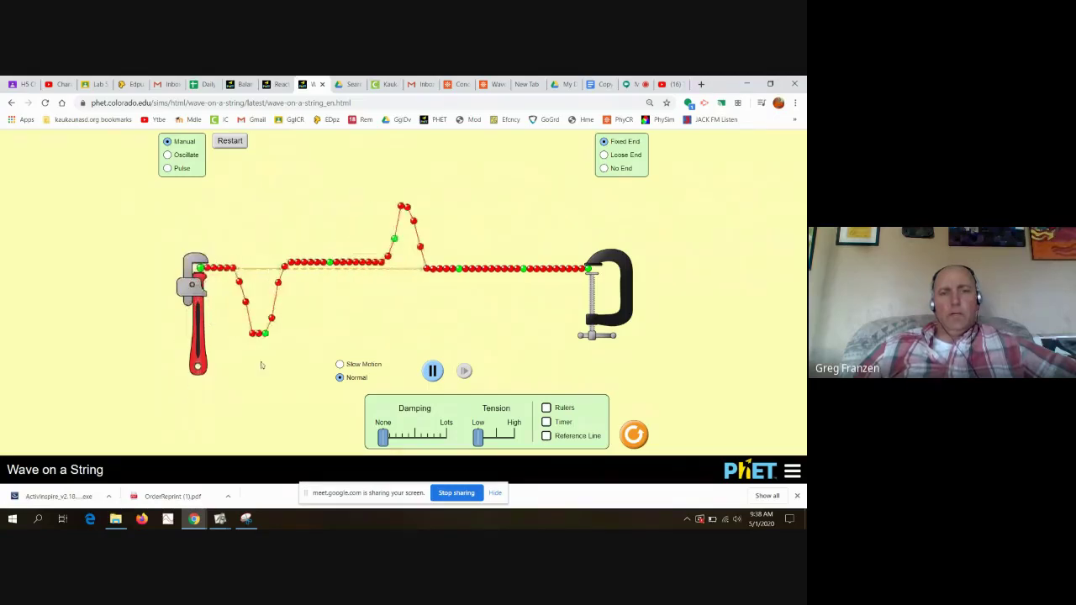
left_click(433, 372)
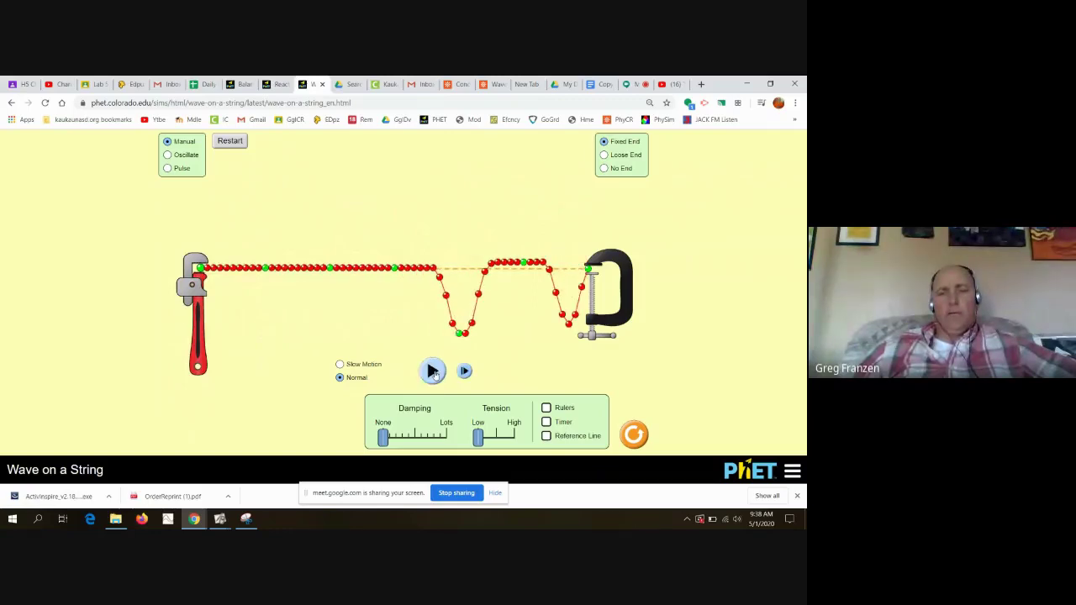
left_click(433, 371)
left_click(433, 372)
left_click(433, 371)
left_click(433, 372)
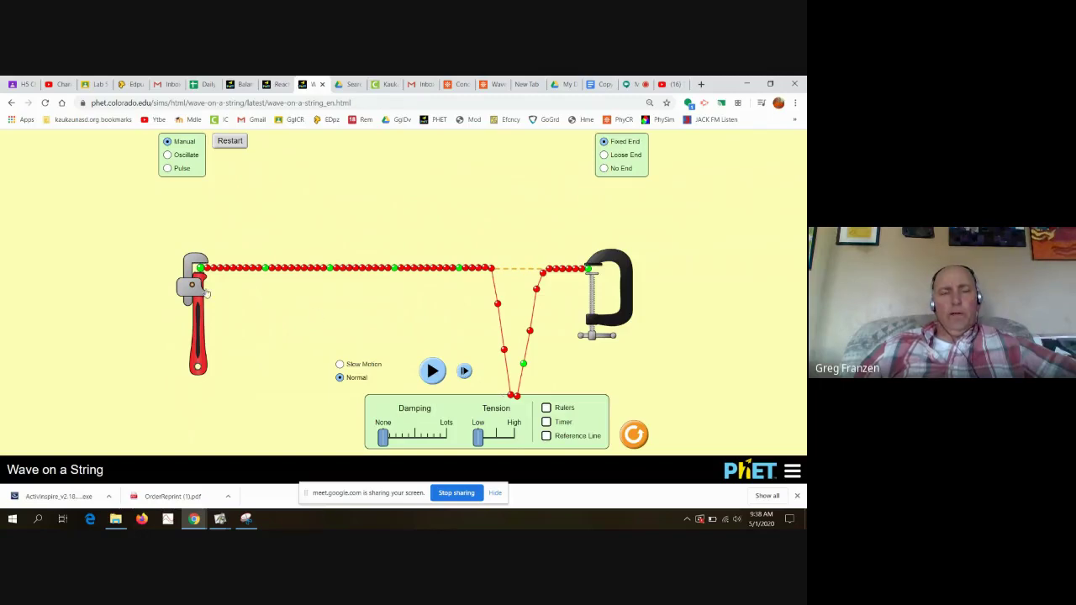
Send another upward pulse with the wrench, pause, and advance frame by frame while it crosses the oncoming downward pulse.
mouse_move(191, 287)
left_mouse_down()
mouse_move(198, 246)
mouse_move(204, 293)
left_mouse_up()
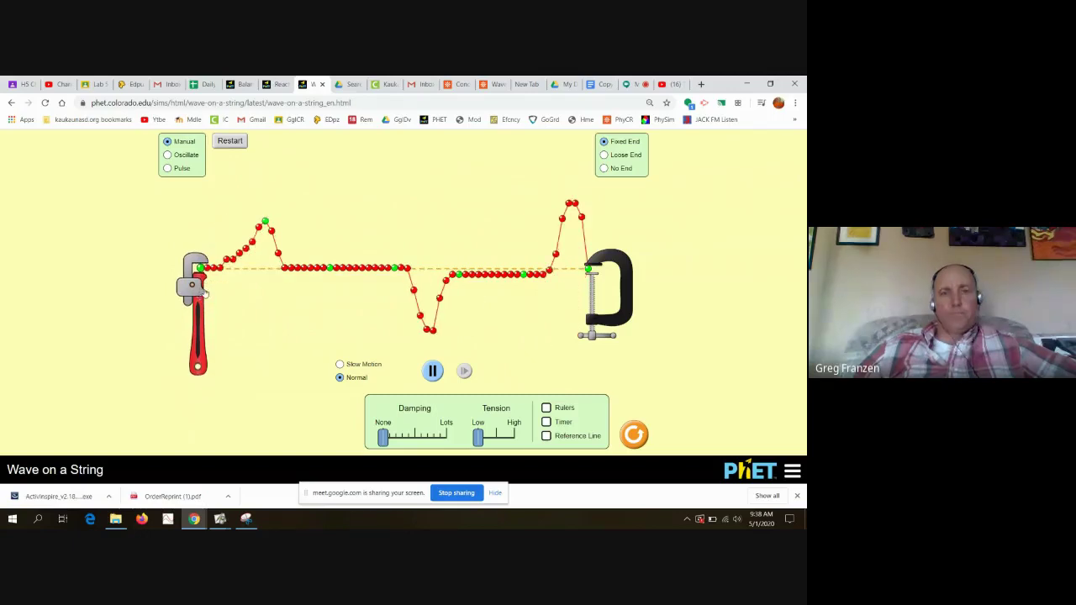
left_click(432, 371)
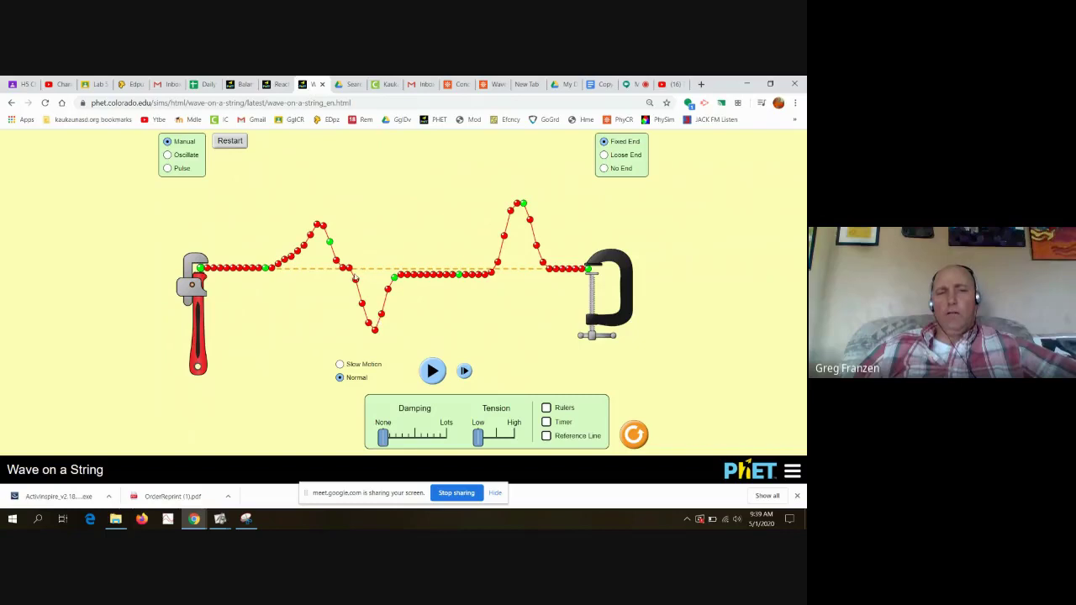
left_click(464, 371)
left_click(464, 371)
left_click(464, 371)
left_click(464, 371)
left_click(464, 371)
left_click(464, 371)
left_click(465, 371)
left_click(464, 370)
left_click(464, 371)
left_click(464, 370)
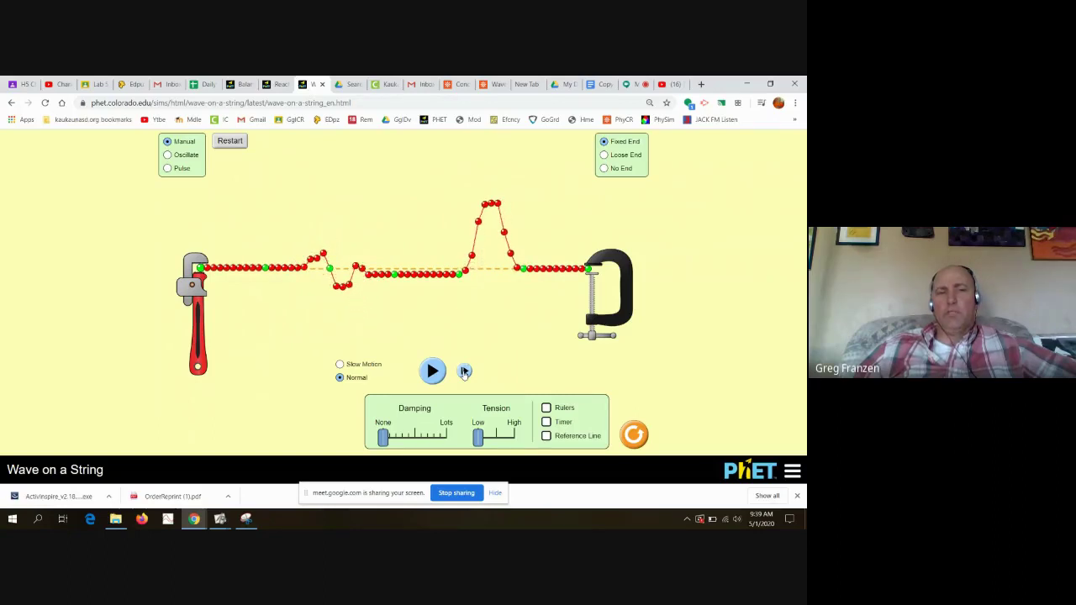
left_click(464, 371)
left_click(464, 371)
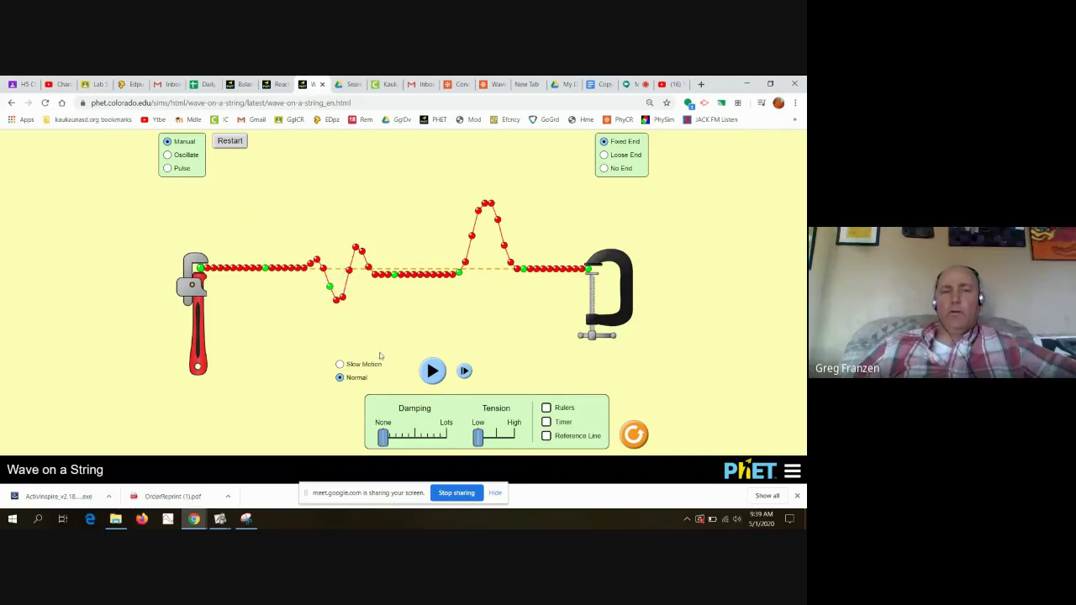
Play and pause the simulation repeatedly until two downward pulses approach each other near the clamp.
left_click(433, 375)
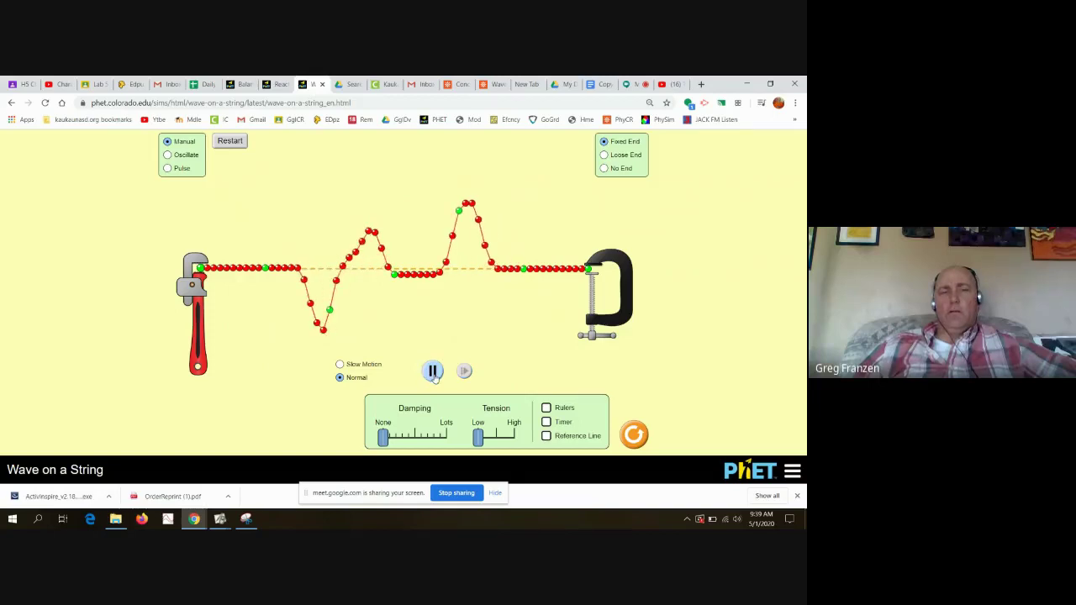
left_click(433, 375)
left_click(433, 375)
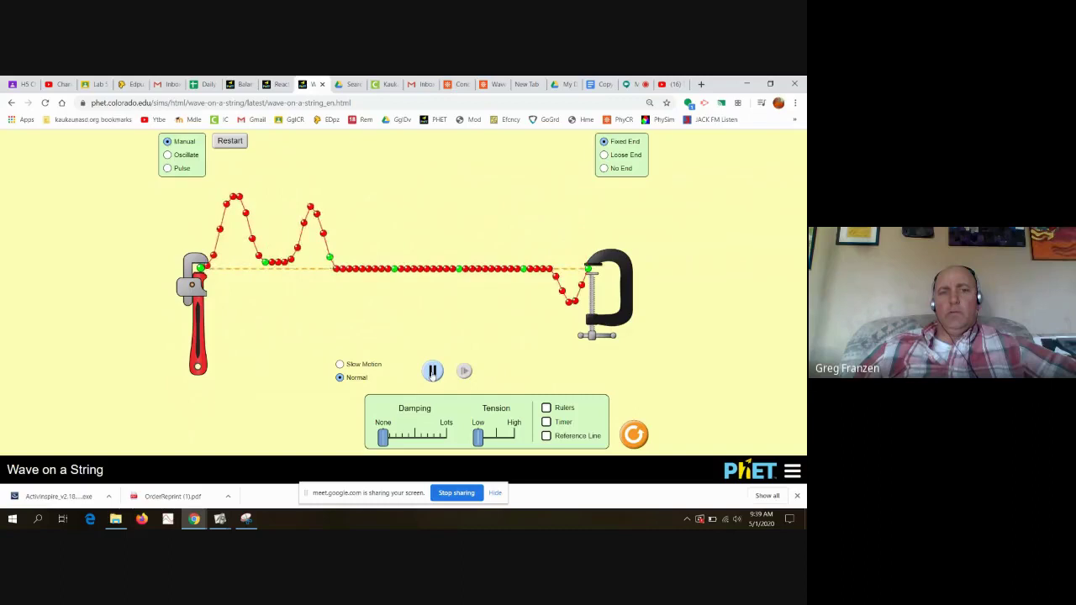
left_click(433, 372)
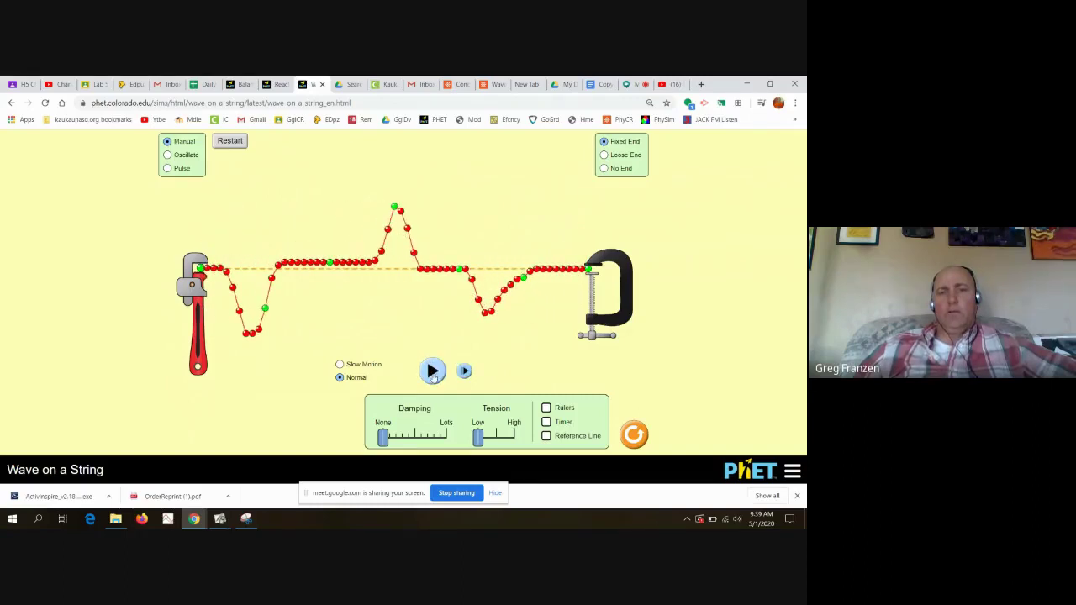
left_click(433, 373)
left_click(433, 375)
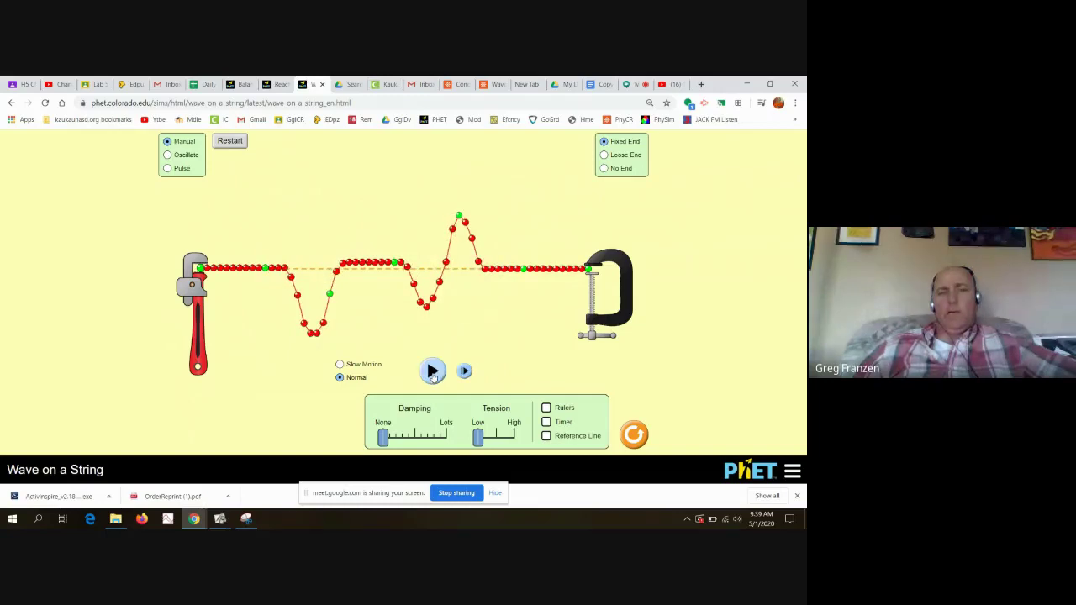
left_click(433, 375)
left_click(433, 375)
left_click(433, 375)
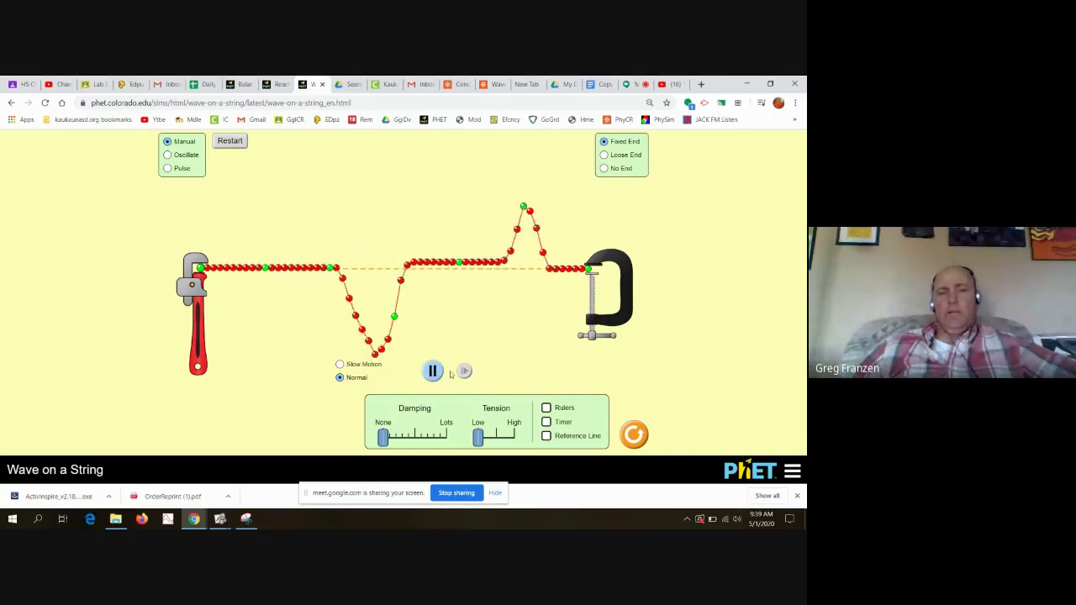
left_click(433, 372)
Advance the simulation frame by frame until the two downward pulses near the clamp overlap.
left_click(464, 371)
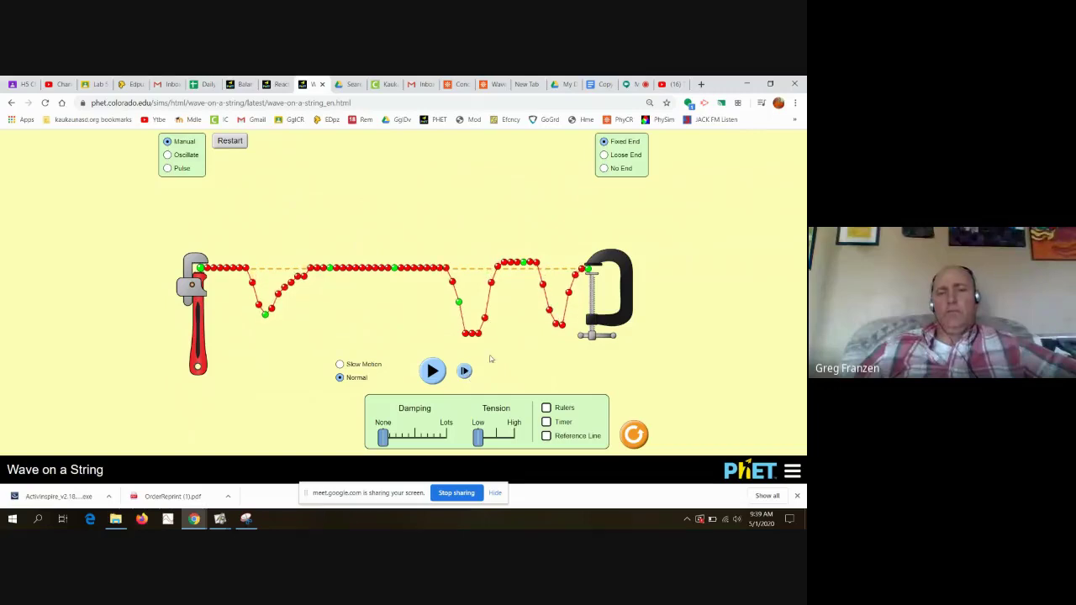
left_click(465, 371)
left_click(465, 371)
left_click(465, 371)
left_click(465, 371)
left_click(465, 371)
left_click(465, 371)
left_click(465, 371)
left_click(465, 371)
left_click(465, 371)
left_click(465, 371)
left_click(465, 371)
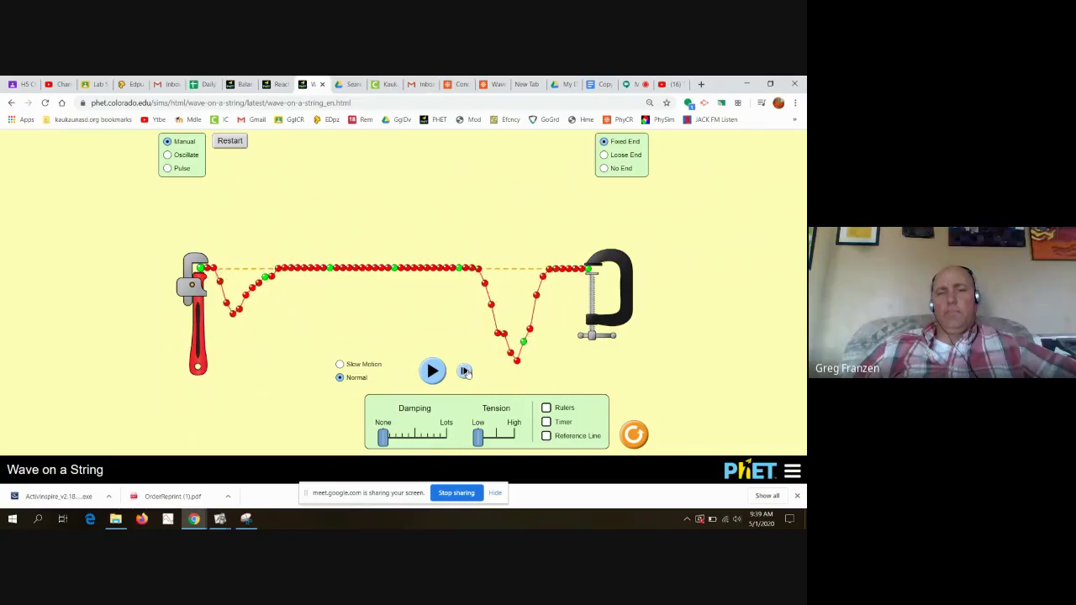
Advance frame by frame until the overlapping downward pulses start to separate, and resume playback before pausing again.
left_click(465, 371)
left_click(465, 371)
left_click(465, 371)
left_click(465, 371)
left_click(465, 371)
left_click(465, 371)
left_click(465, 371)
left_click(464, 371)
left_click(465, 371)
left_click(465, 371)
left_click(432, 371)
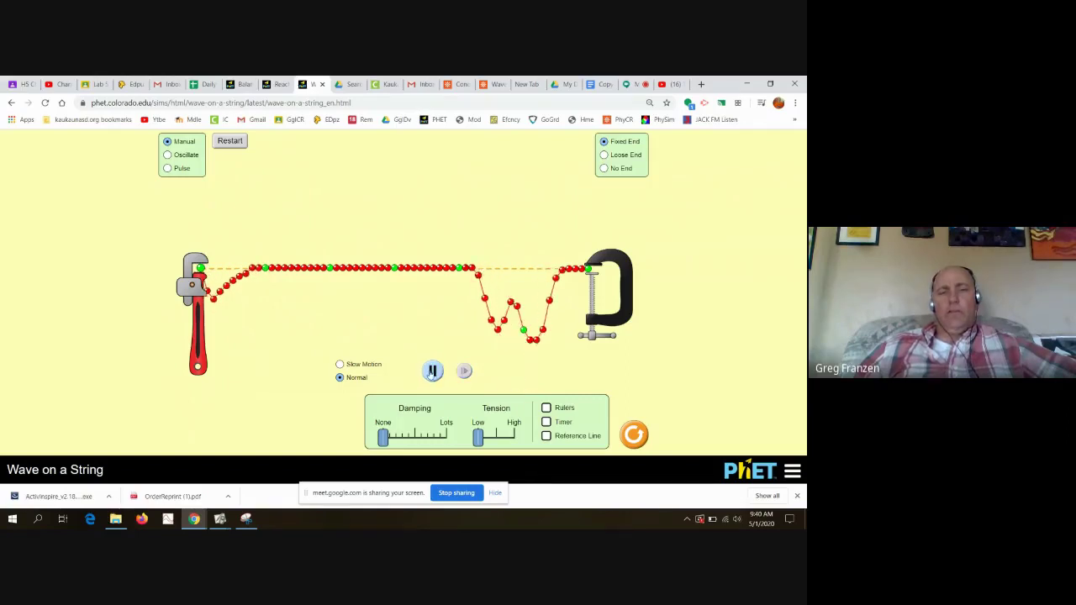
left_click(432, 371)
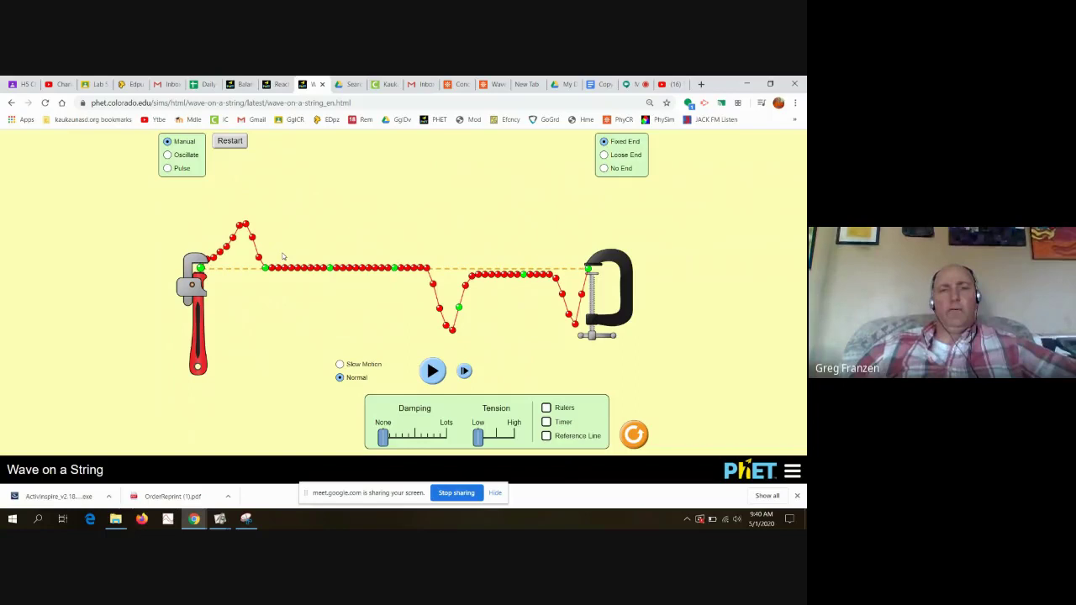
Switch to the Physics Classroom list of Waves and Sound Concept Builders and open Wave Interference.
left_click(463, 85)
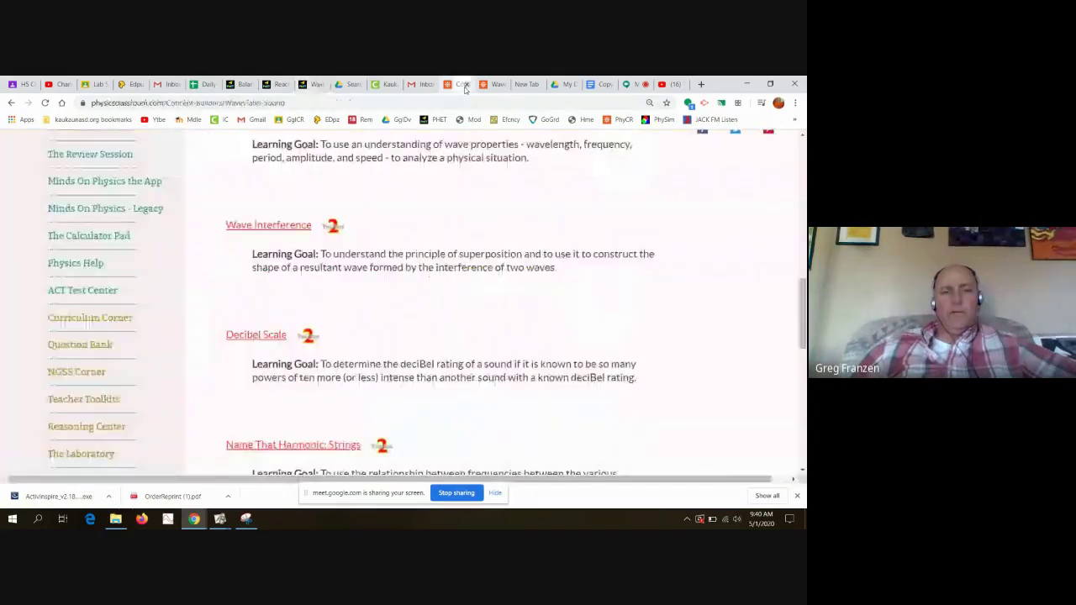
scroll(401, 309, "down", 3)
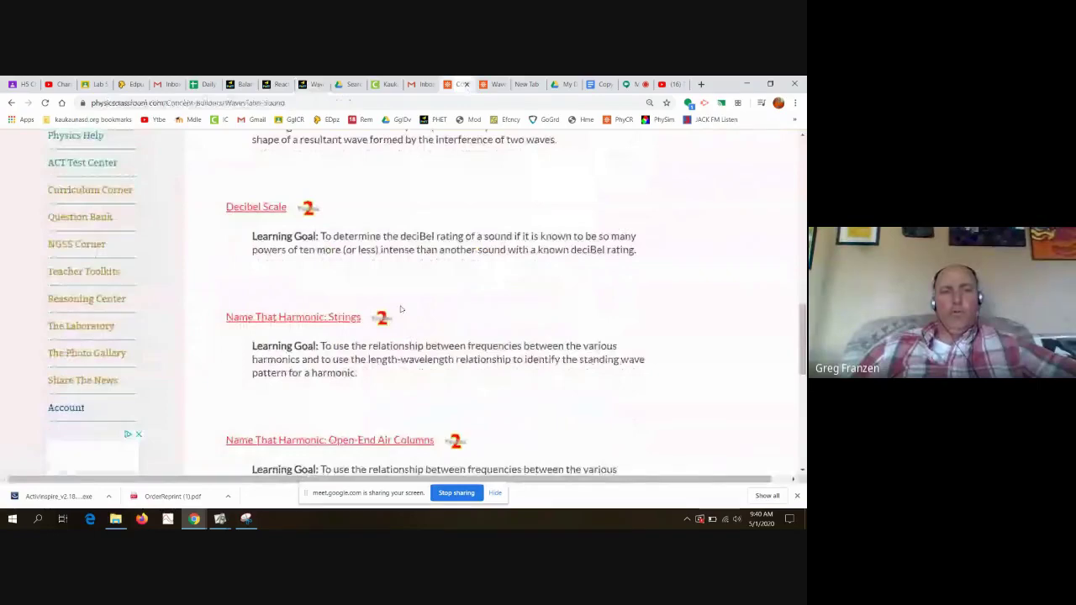
scroll(401, 309, "down", 3)
scroll(401, 336, "up", 6)
scroll(336, 269, "down", 1)
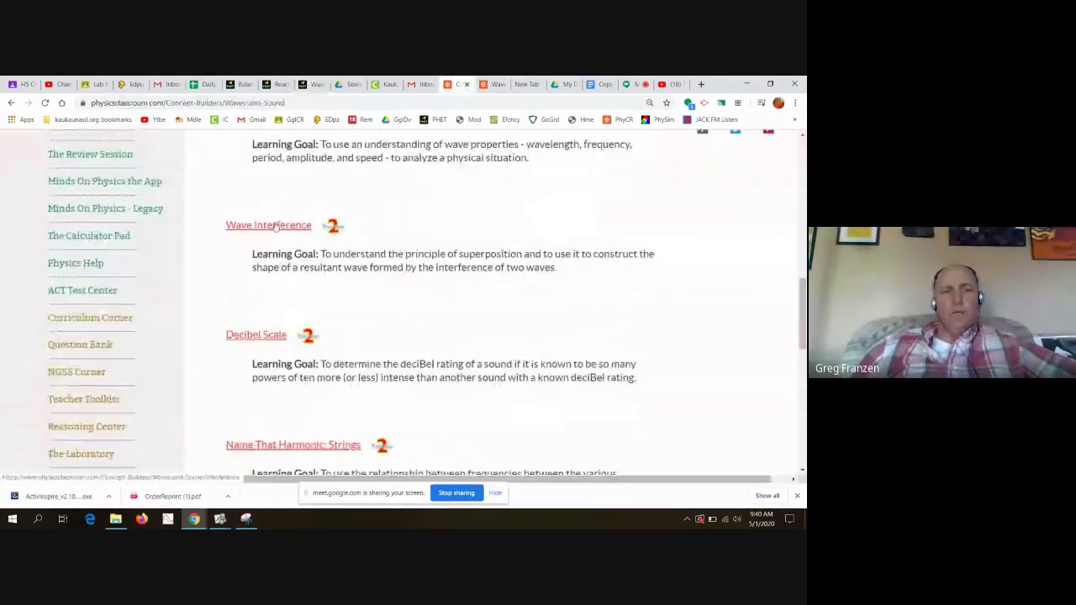
left_click(274, 226)
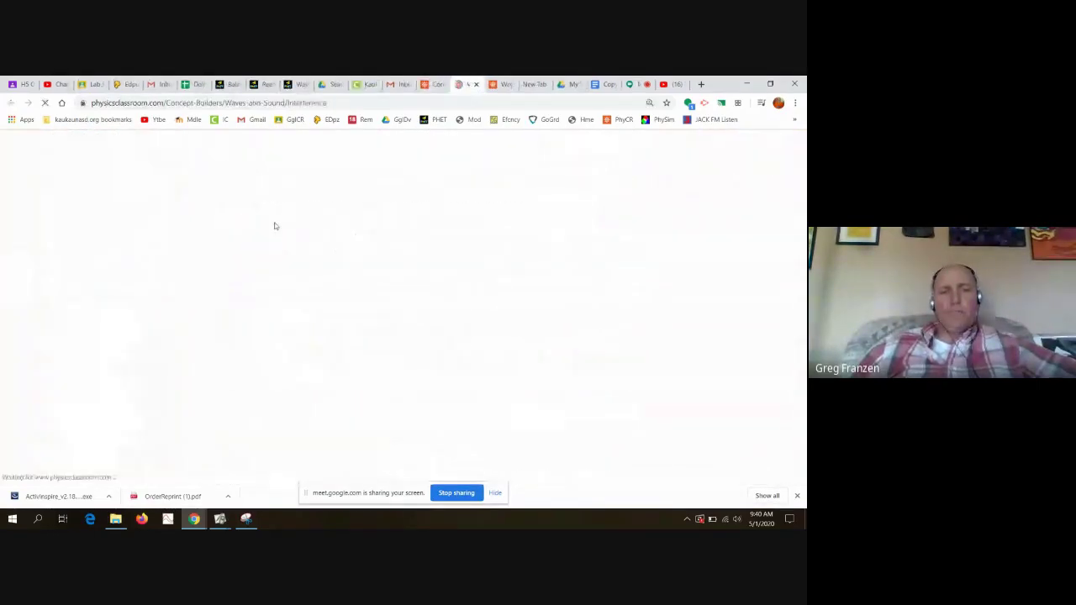
Launch the Wave Interference Concept Builder, widen its embedded frame, and bring the whole frame into view.
scroll(337, 277, "down", 4)
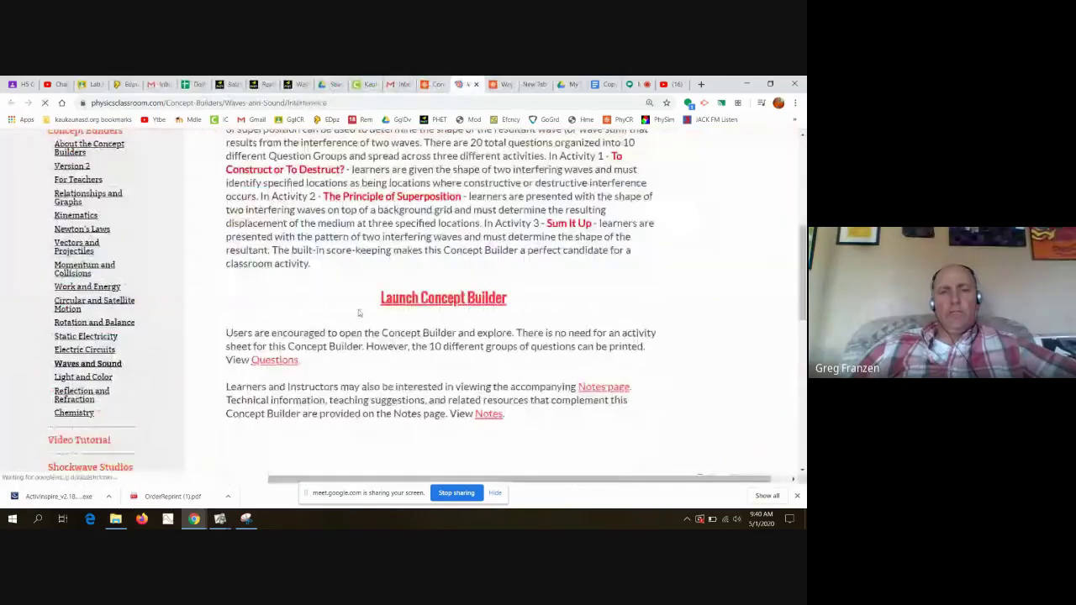
left_click(361, 301)
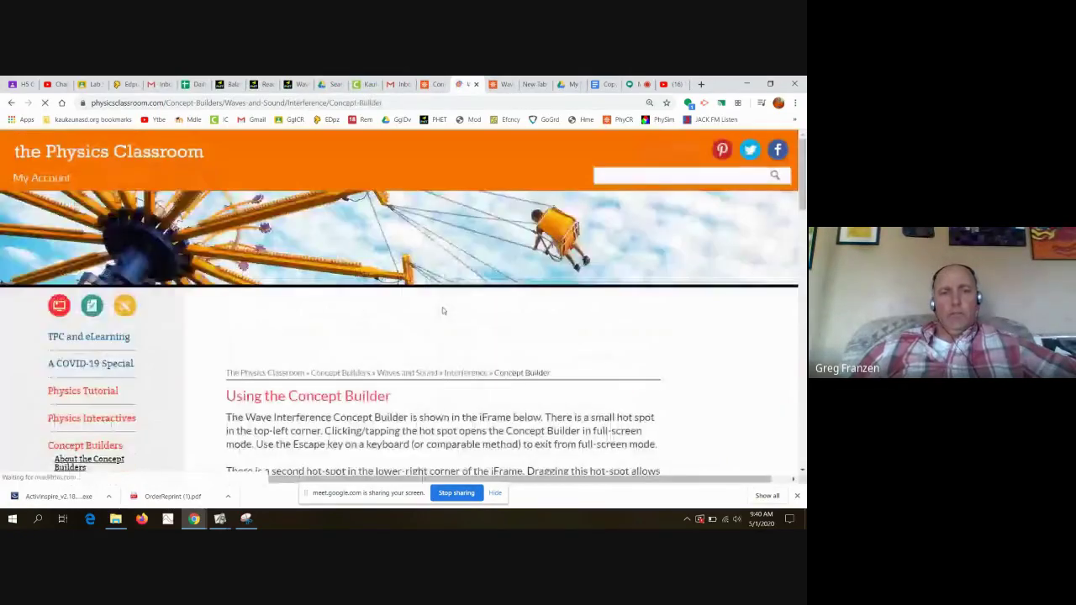
scroll(442, 311, "down", 3)
left_click_drag(466, 413, 642, 377)
scroll(589, 379, "down", 2)
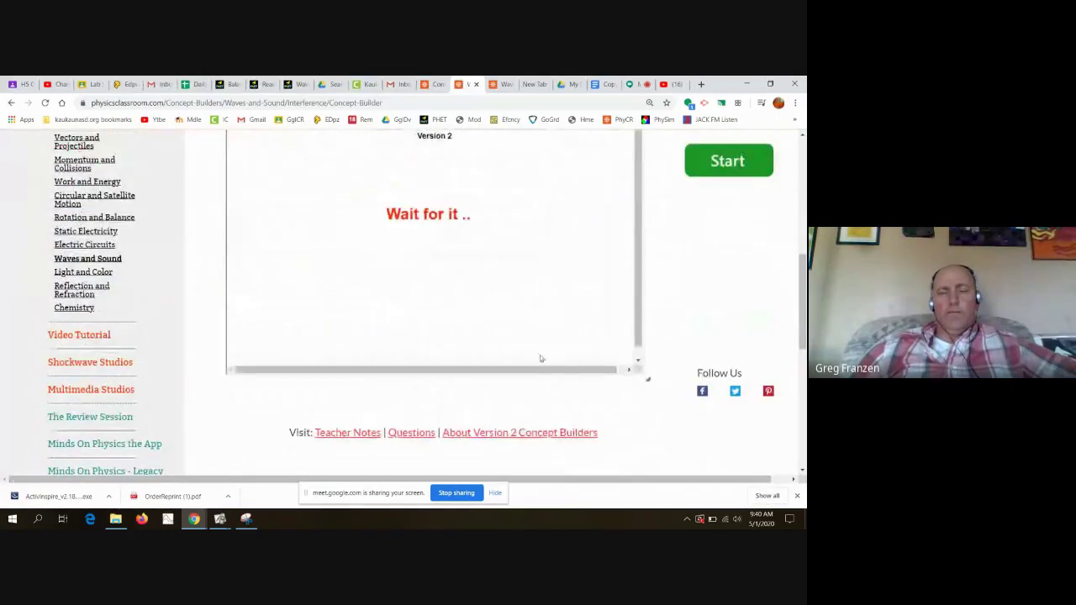
scroll(540, 356, "up", 2)
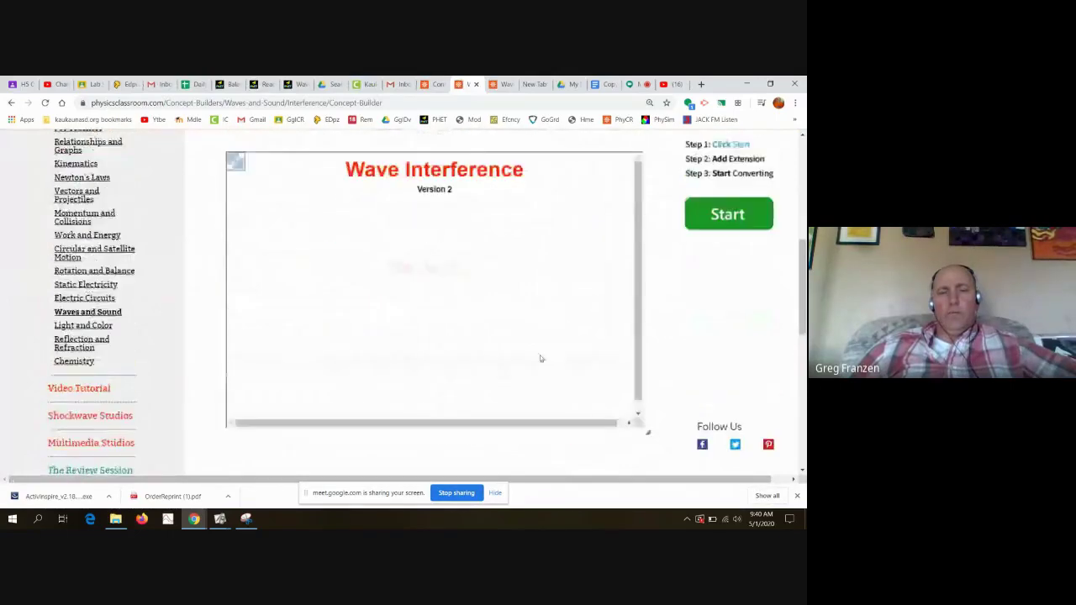
Enter the Wave Interference Concept Builder as a guest with the student name filled in, and start the To Construct or To Destruct? activity.
scroll(328, 370, "down", 1)
left_click(343, 376)
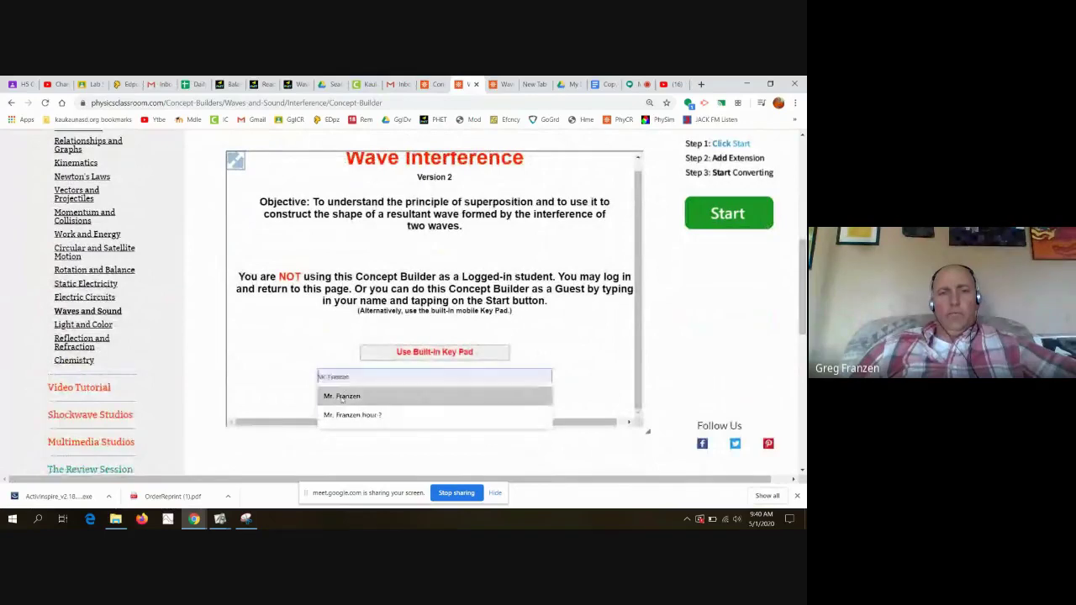
left_click(351, 416)
left_click(435, 405)
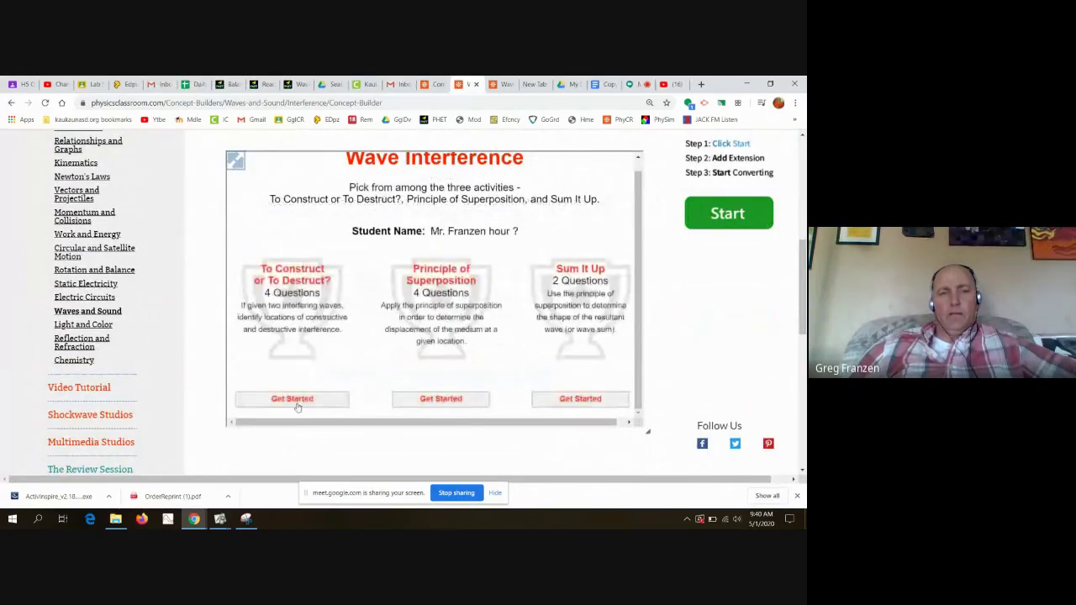
left_click(286, 399)
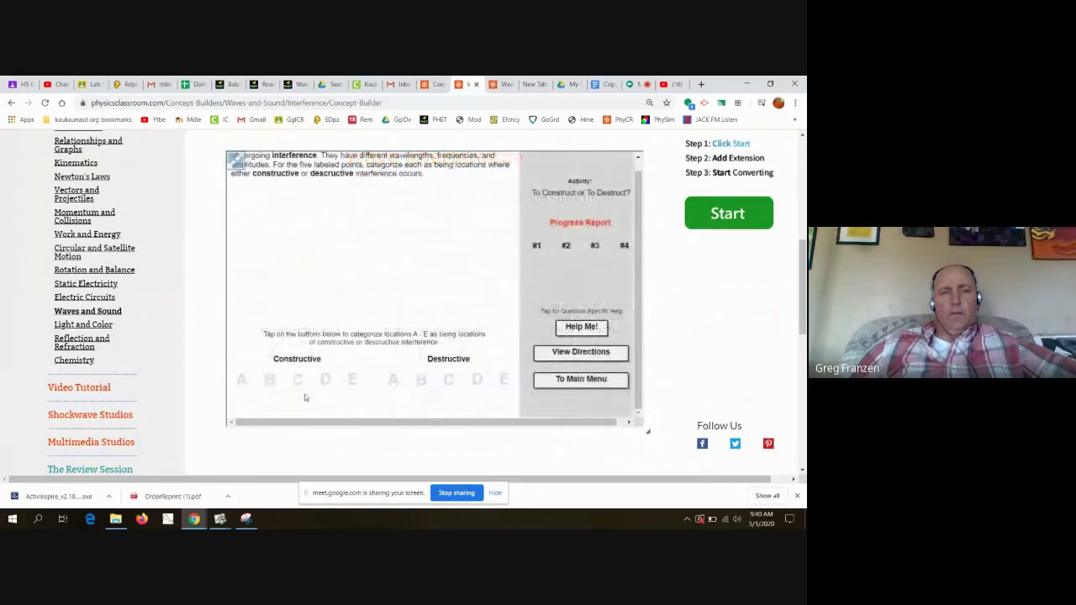
scroll(356, 245, "up", 1)
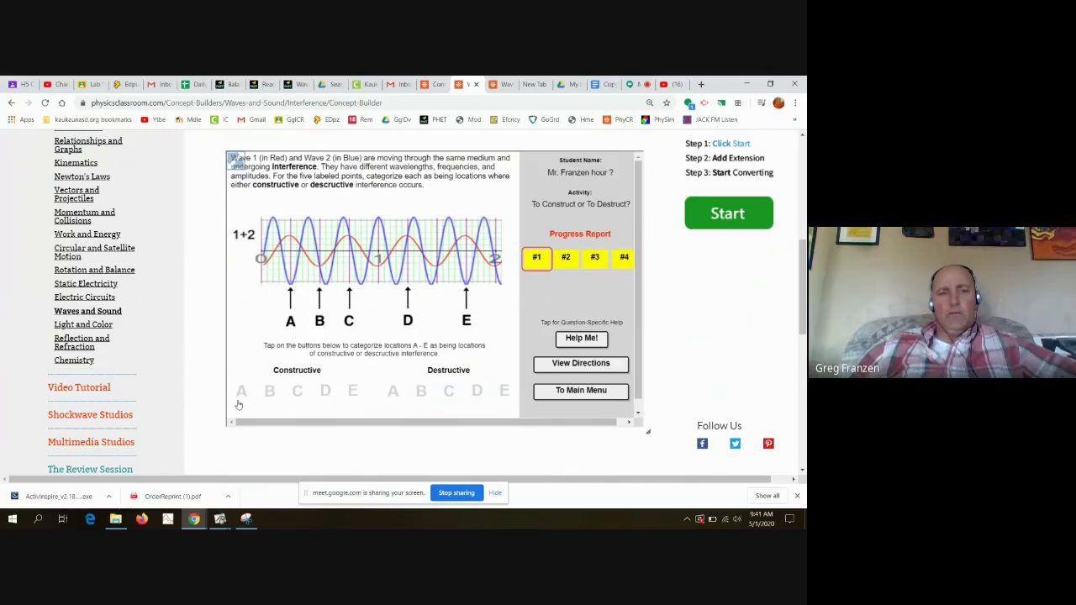
Categorize locations B, C and D as constructive and A and E as destructive in question #1, and check the answer to continue.
left_click(393, 392)
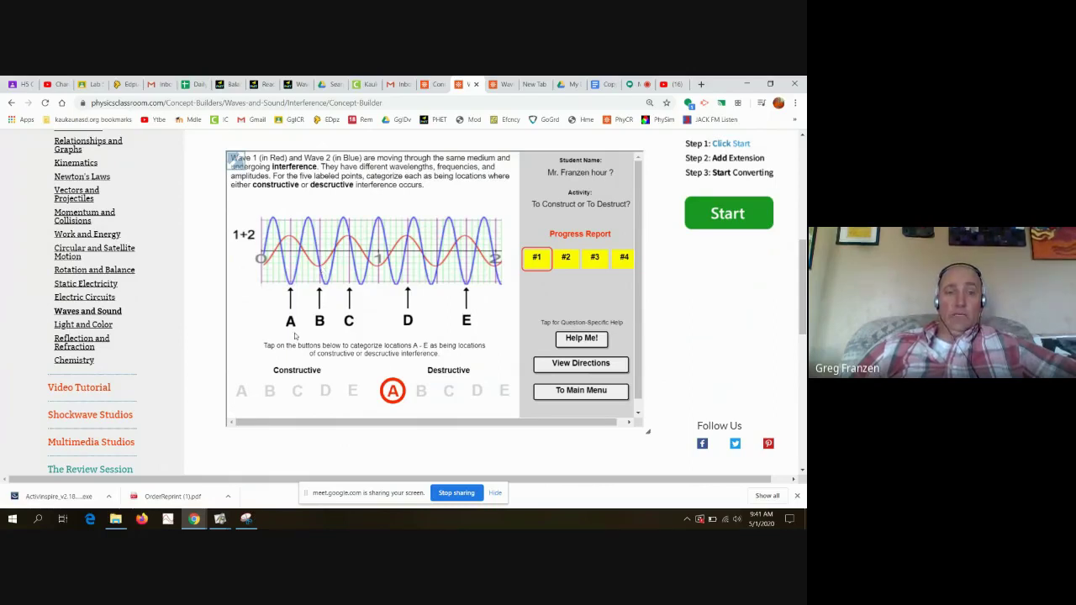
left_click(269, 390)
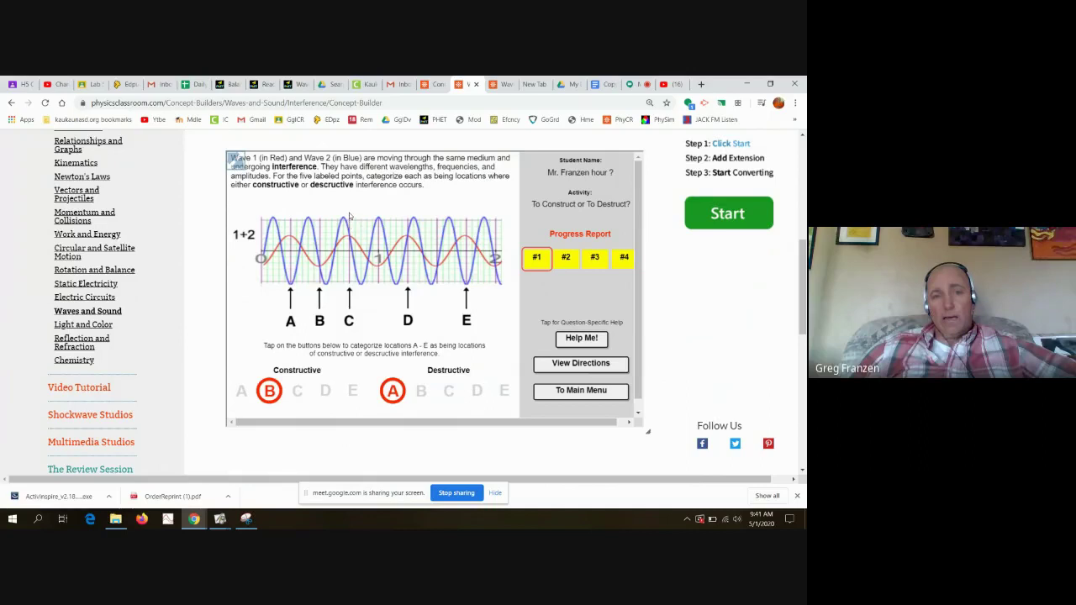
left_click(299, 392)
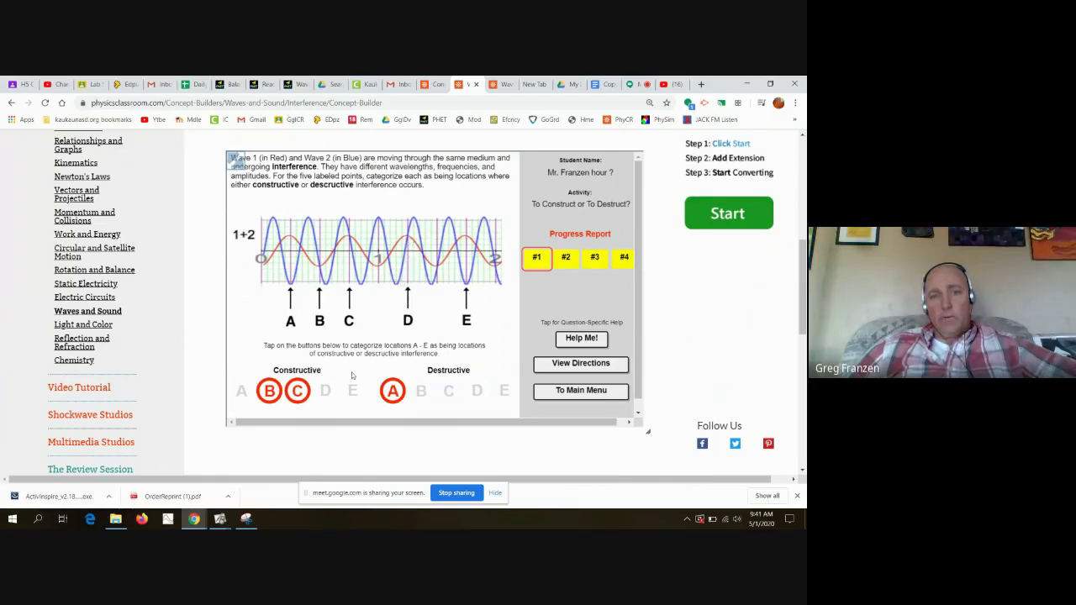
left_click(326, 391)
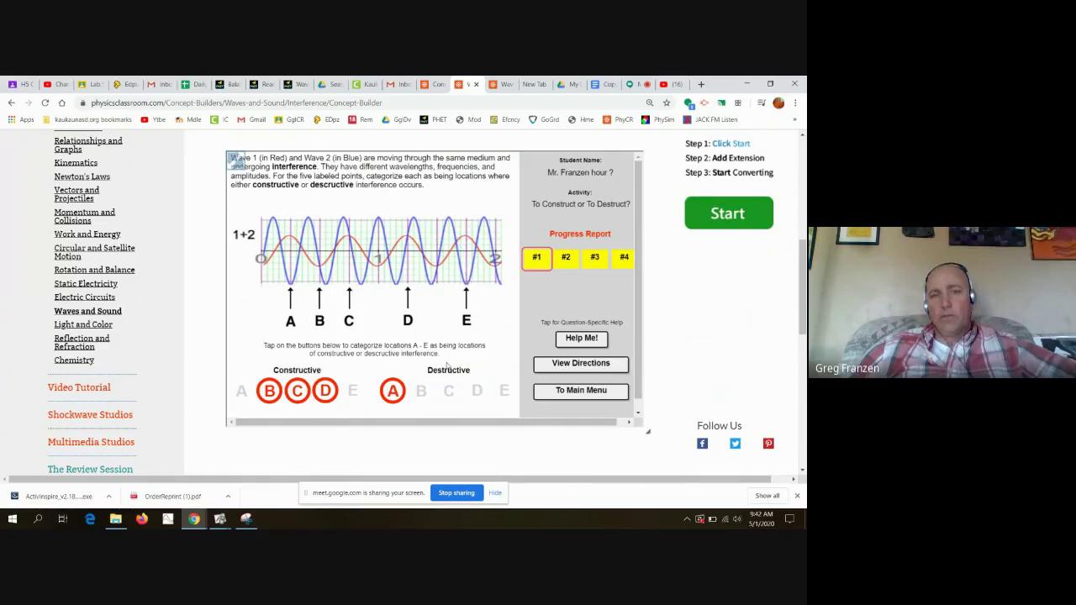
left_click(503, 392)
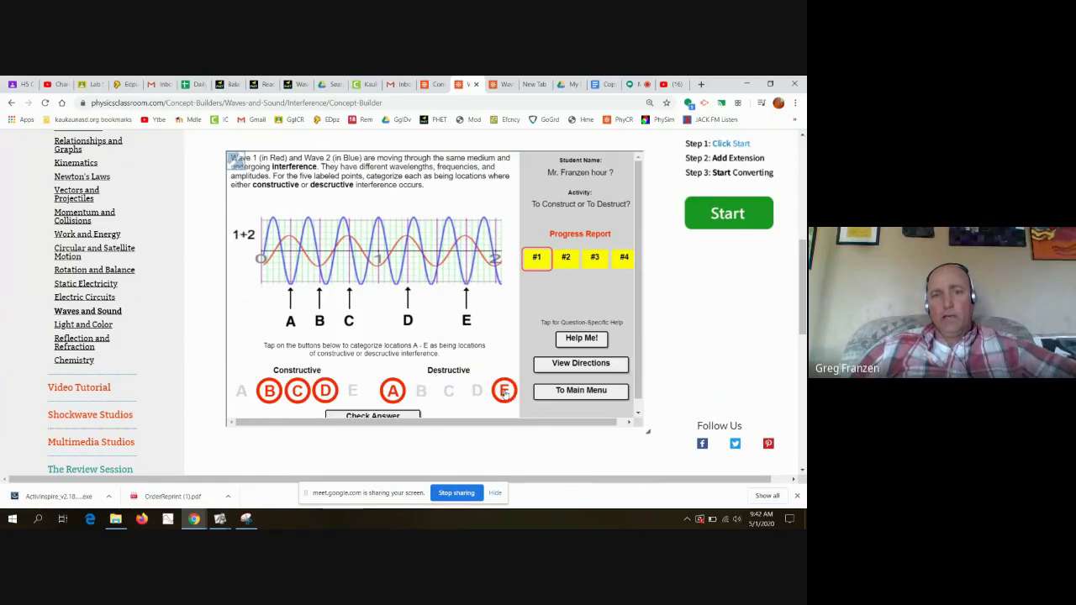
left_click(374, 416)
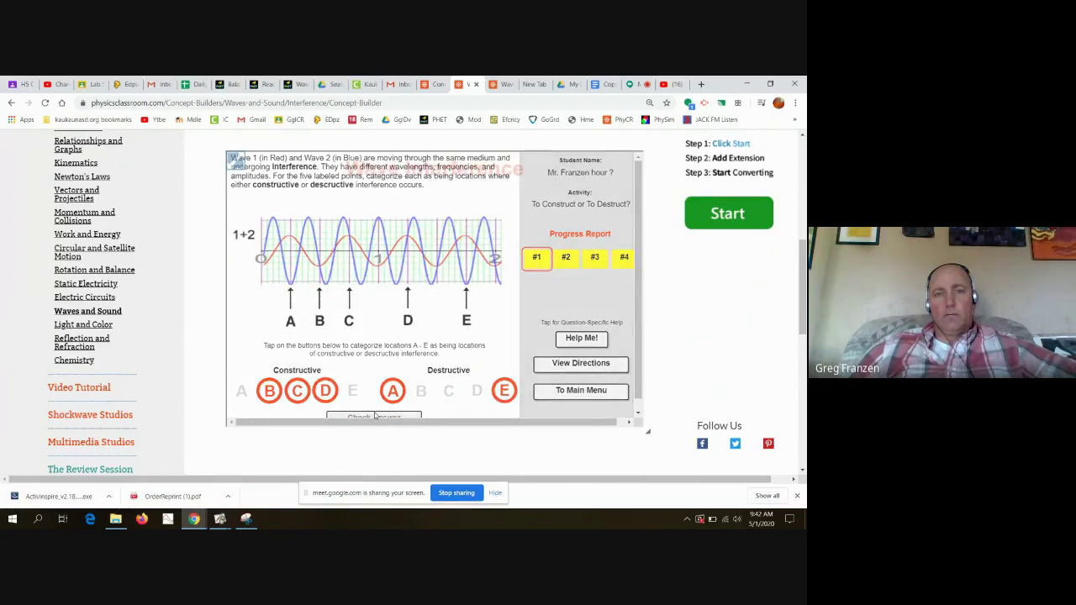
left_click(434, 384)
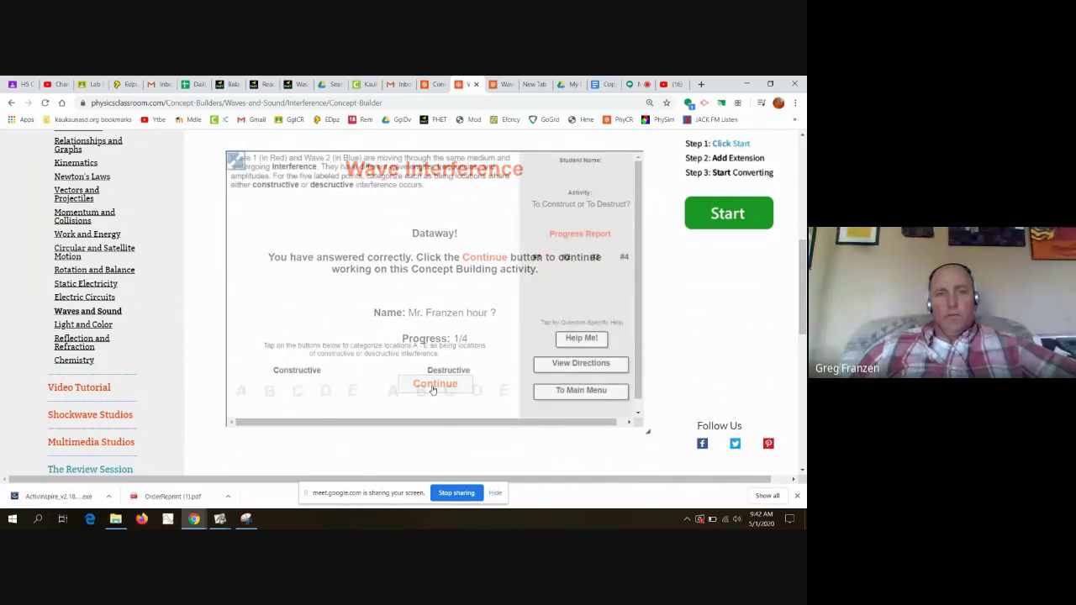
Return to the activity selection, giving up the current progress, and start the Principle of Superposition activity.
left_click(580, 390)
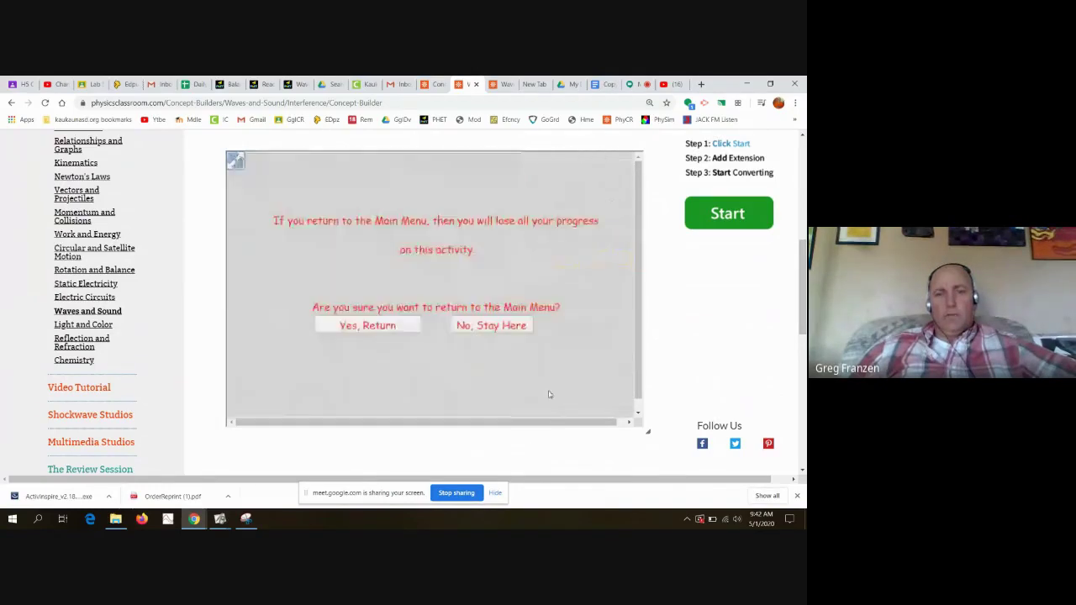
left_click(368, 327)
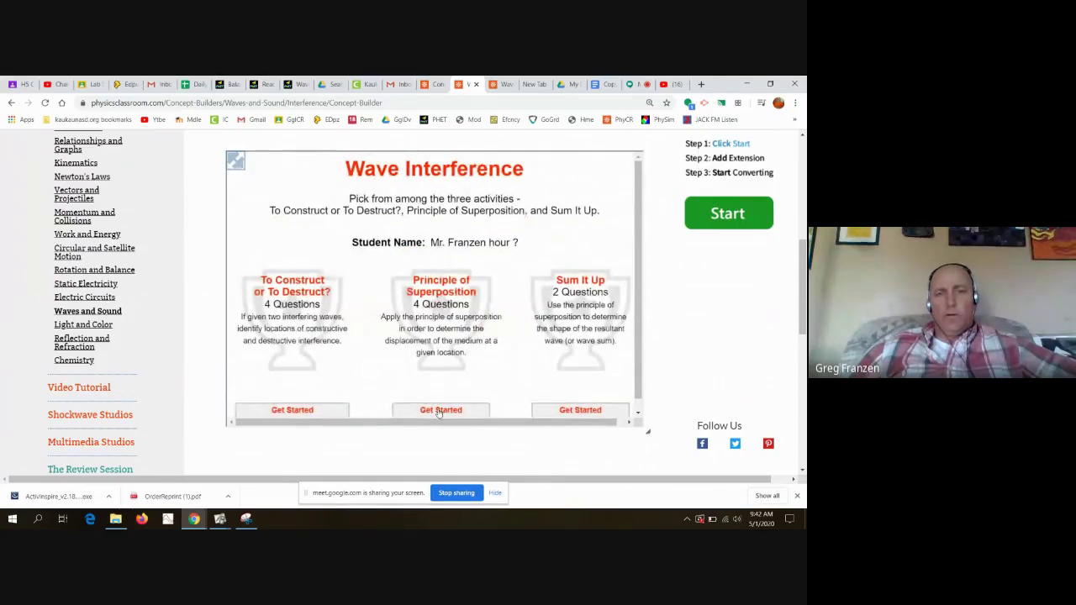
left_click(439, 410)
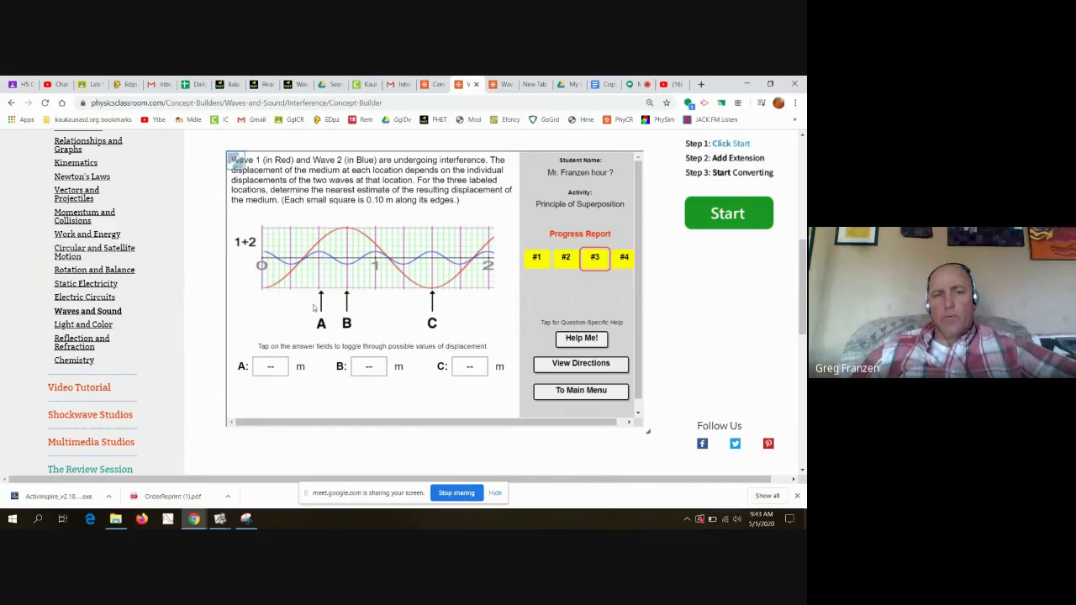
Set the resulting displacements at locations A and B to +0.4 m in question #3 of Principle of Superposition.
left_click(269, 370)
left_click(269, 369)
left_click(269, 370)
left_click(269, 370)
left_click(269, 370)
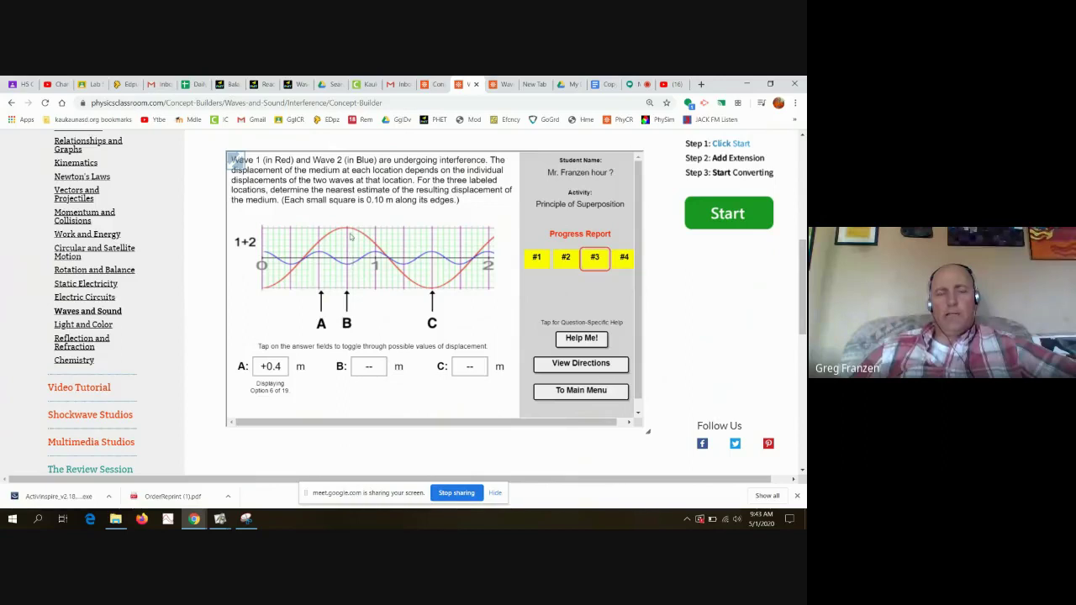
left_click(369, 370)
left_click(369, 372)
left_click(370, 372)
left_click(370, 372)
left_click(370, 371)
left_click(370, 372)
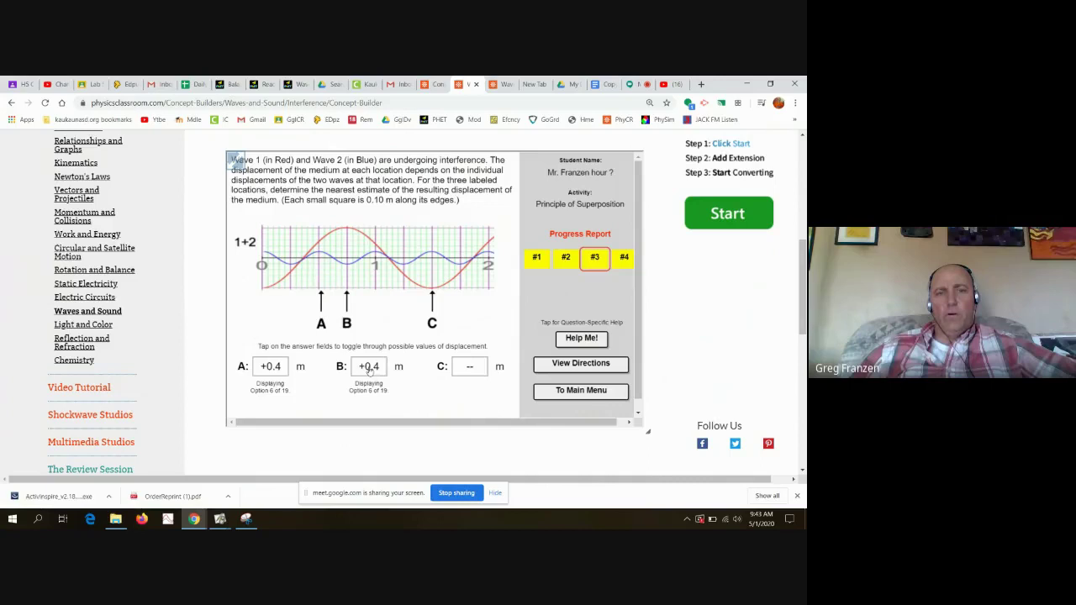
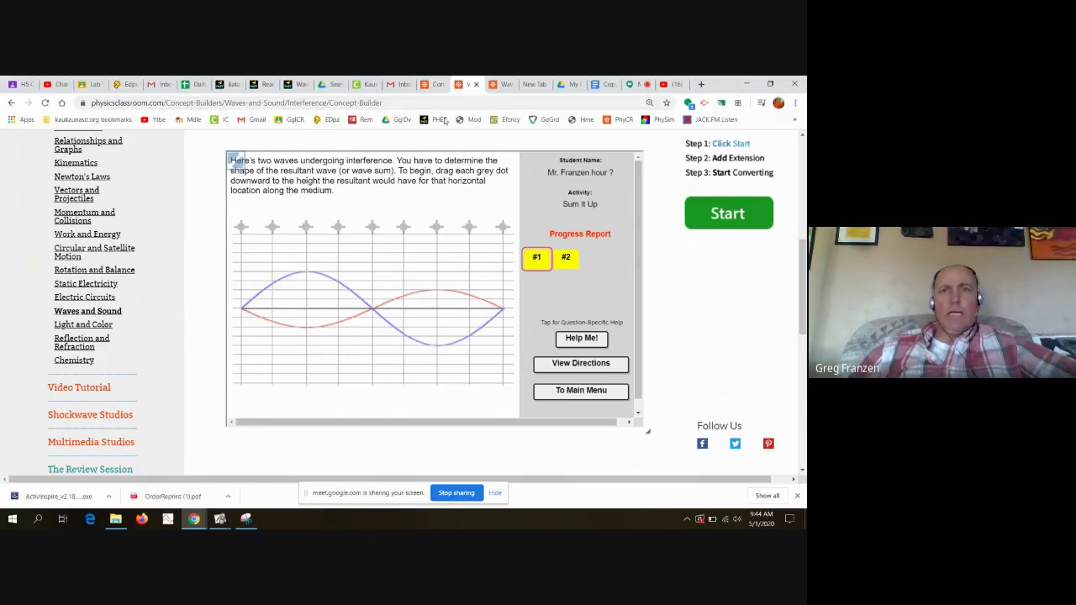
Switch to the PhET Wave on a String simulation, restart the string, and set playback to Slow Motion.
left_click(302, 87)
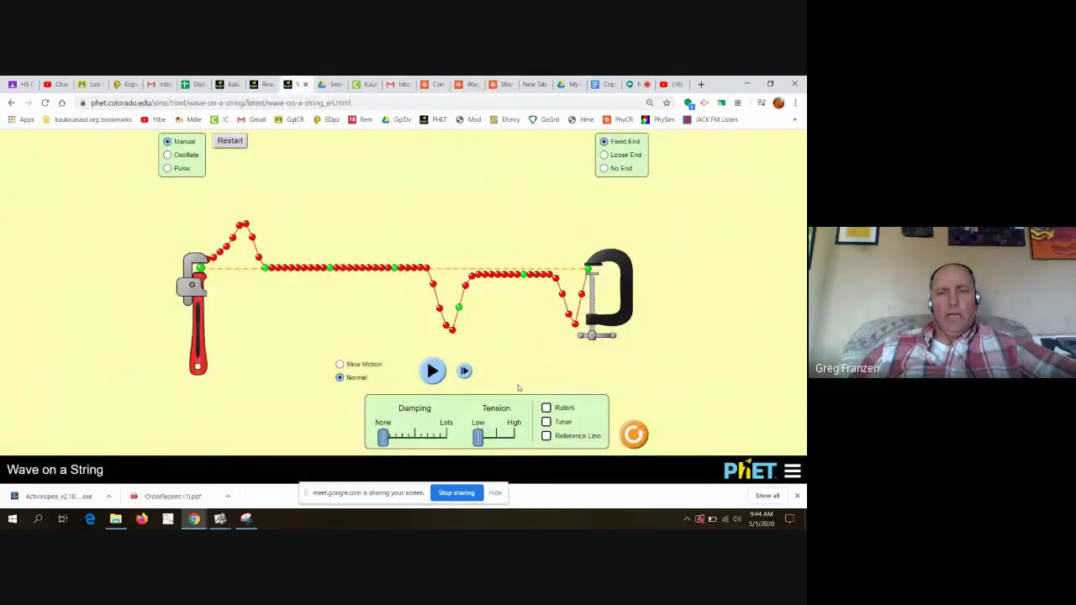
left_click(228, 142)
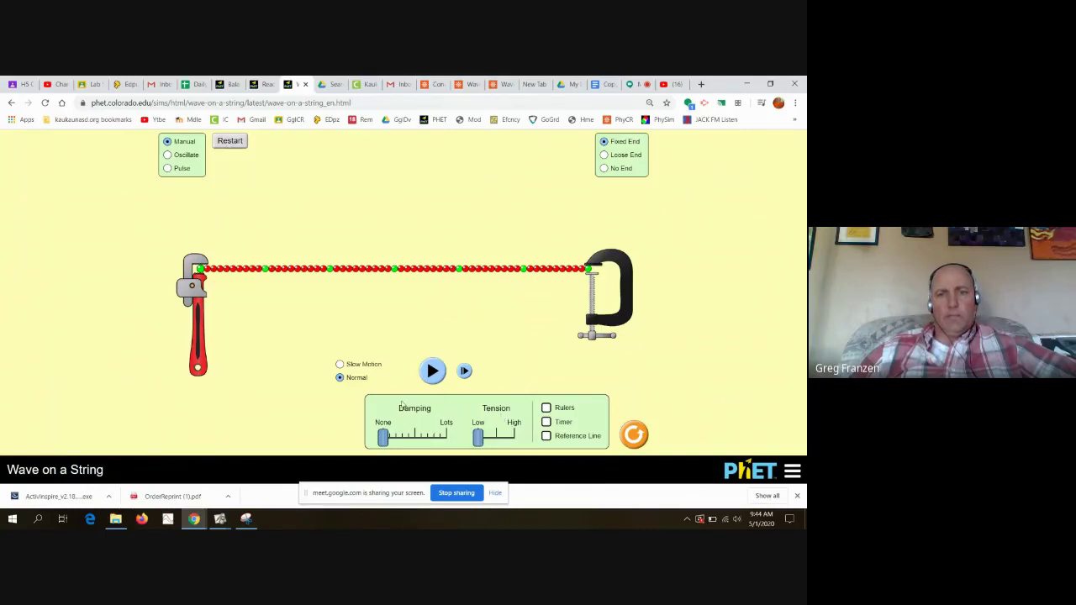
left_click(339, 365)
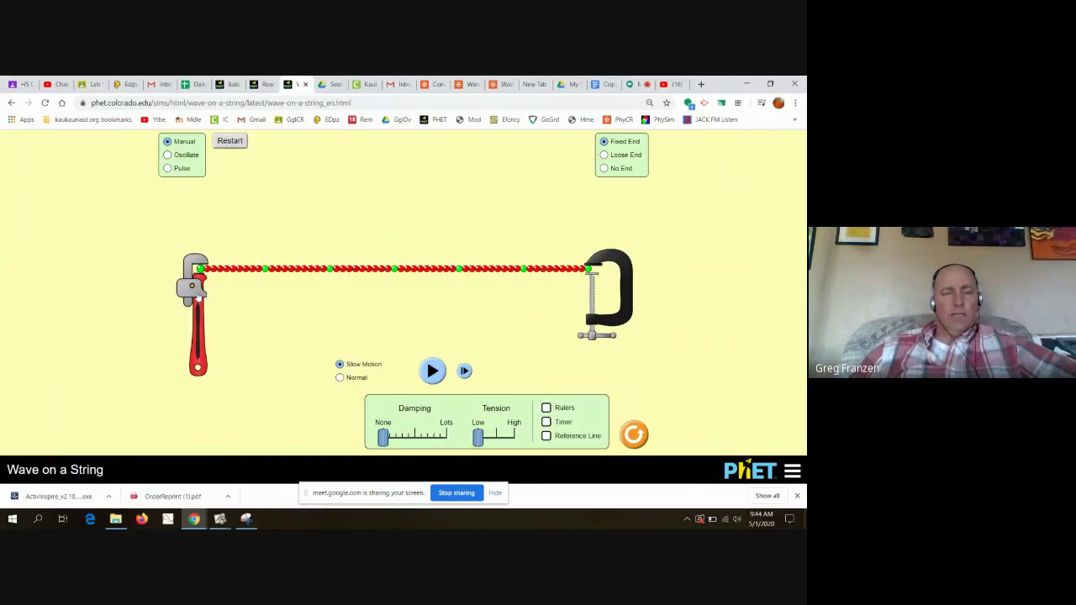
Send up-and-down pulses along the string with the wrench, and repeatedly pause and resume playback as the reflected and incoming pulses cross.
mouse_move(198, 298)
left_mouse_down()
mouse_move(205, 259)
mouse_move(203, 341)
mouse_move(206, 316)
left_mouse_up()
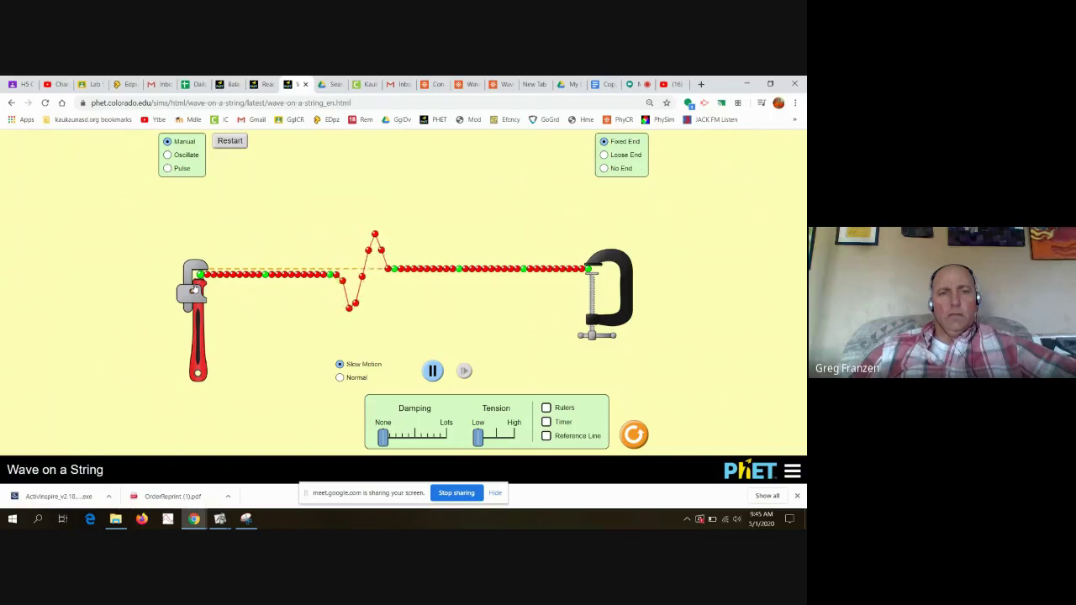
mouse_move(195, 289)
left_mouse_down()
mouse_move(195, 269)
mouse_move(198, 295)
mouse_move(198, 285)
left_mouse_up()
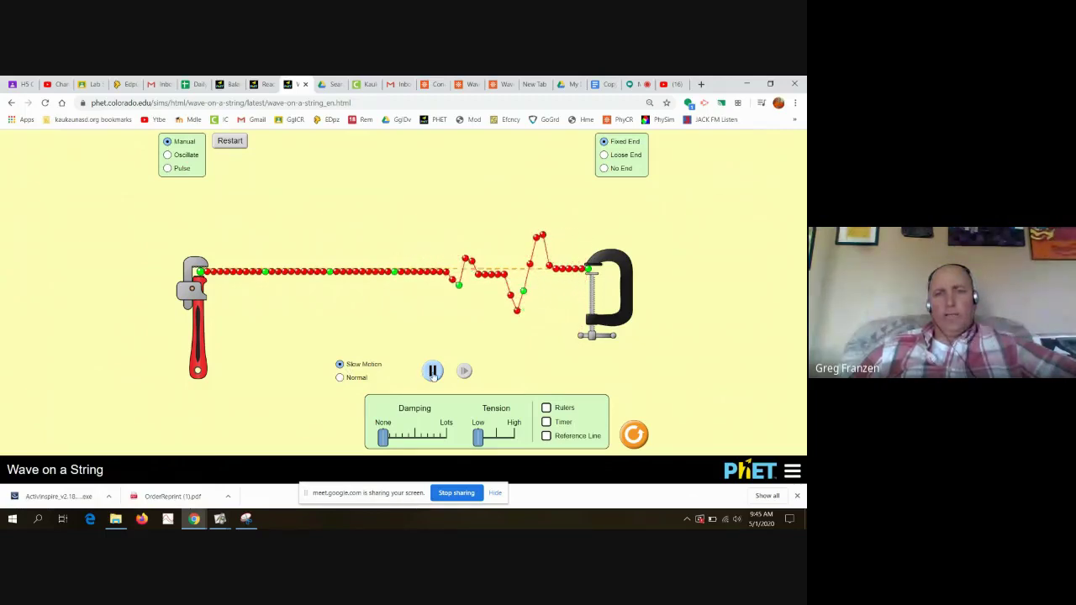
left_click(433, 372)
left_click(433, 371)
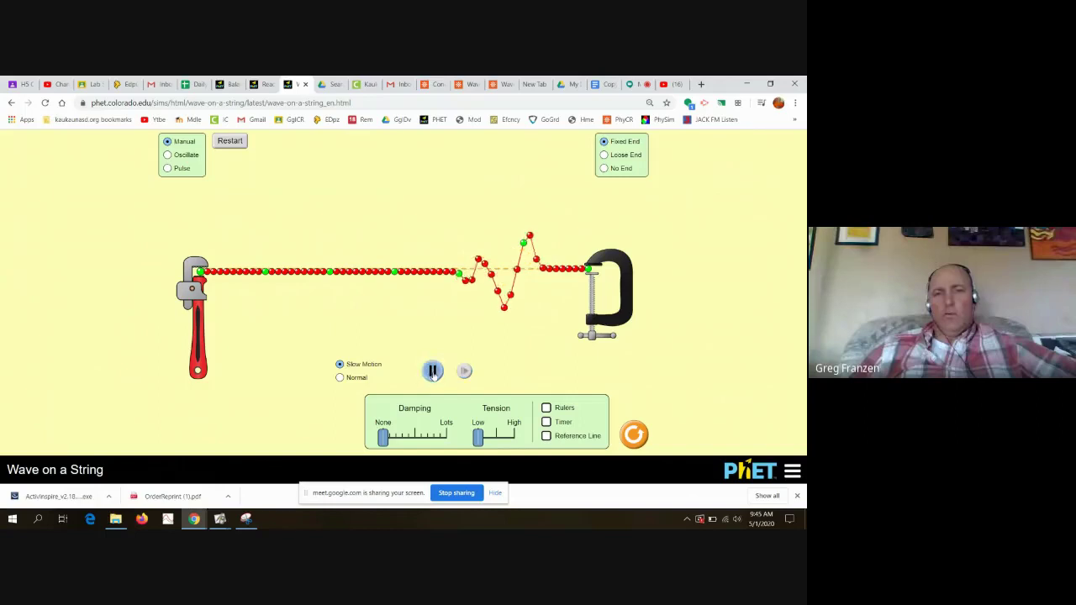
left_click(433, 372)
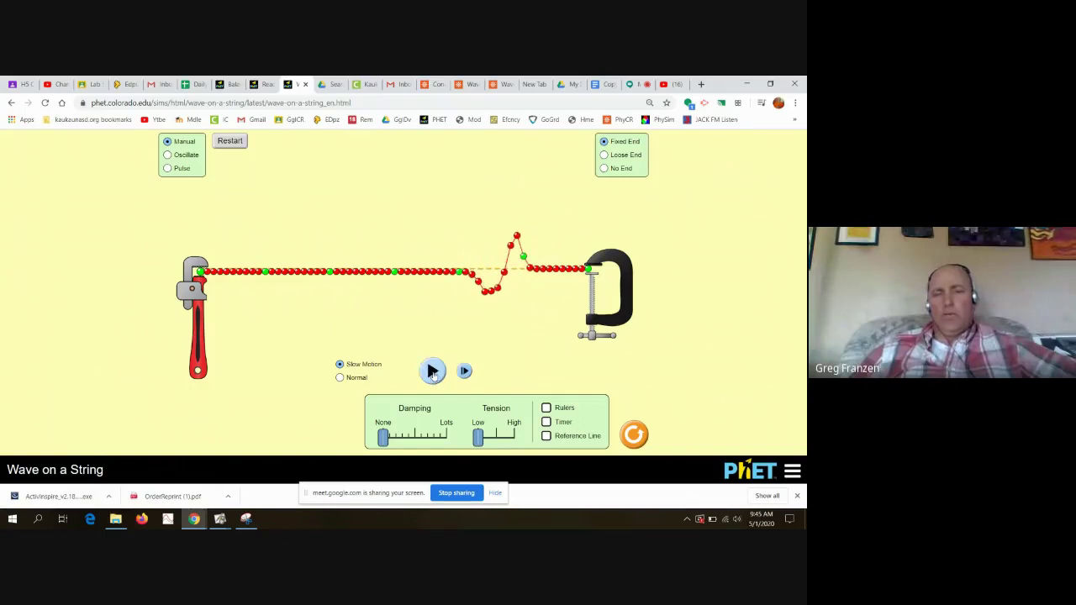
left_click(433, 372)
left_click(433, 372)
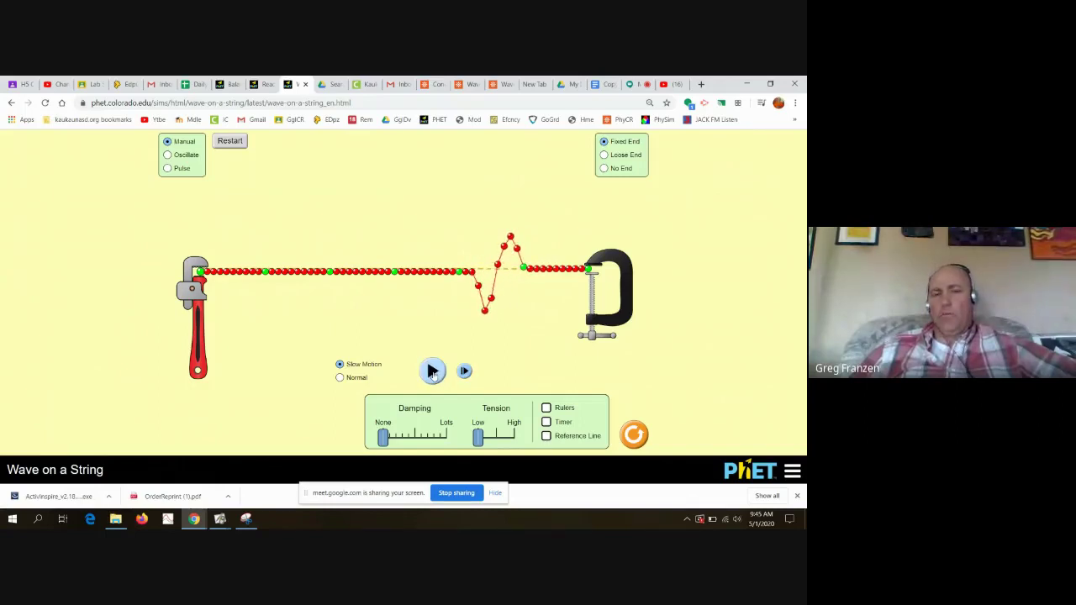
left_click(433, 372)
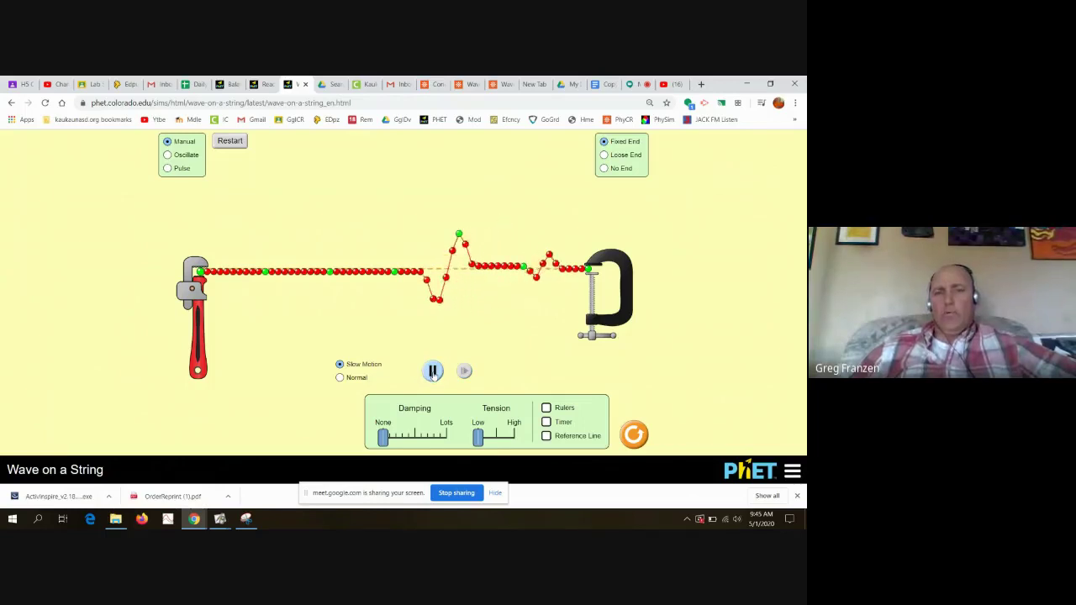
left_click(433, 371)
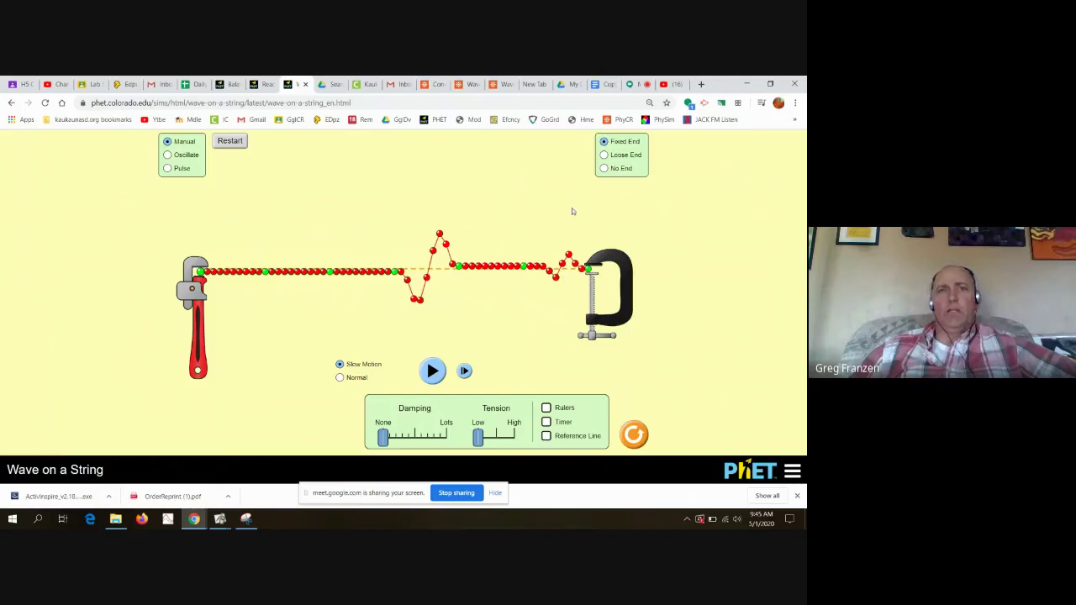
Switch back to the Sum It Up activity and place the first grey dot on the zero line, where both waves begin.
left_click(436, 84)
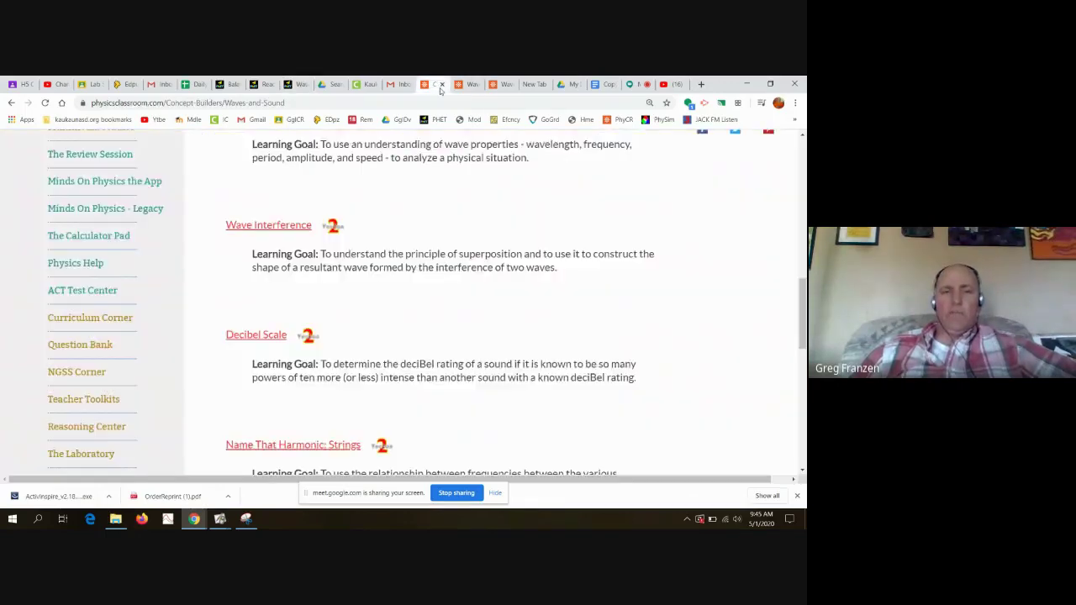
left_click(468, 85)
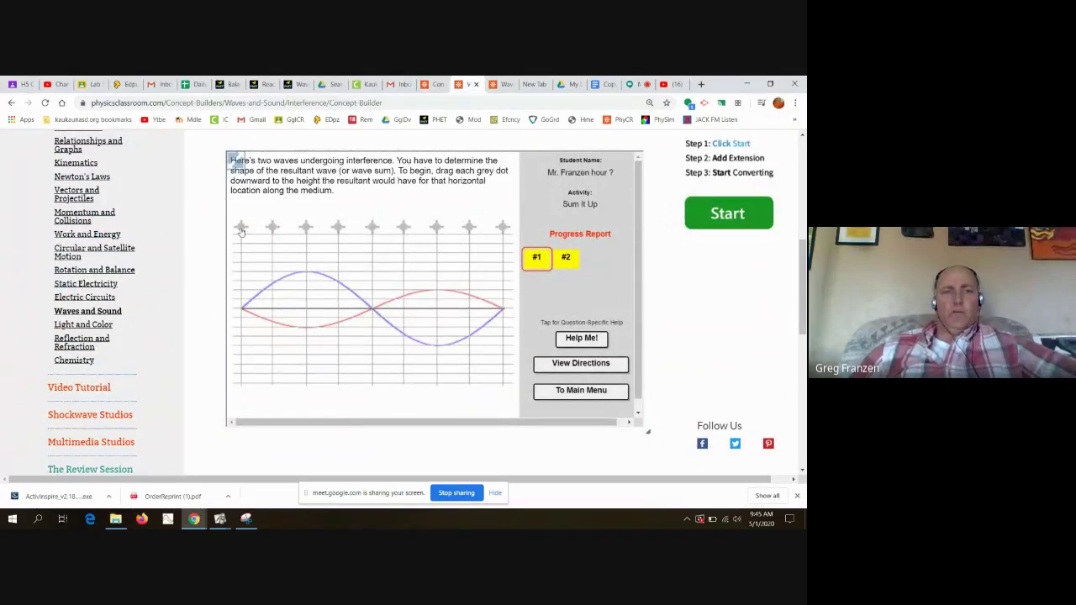
left_click_drag(240, 227, 241, 299)
left_click_drag(243, 341, 243, 354)
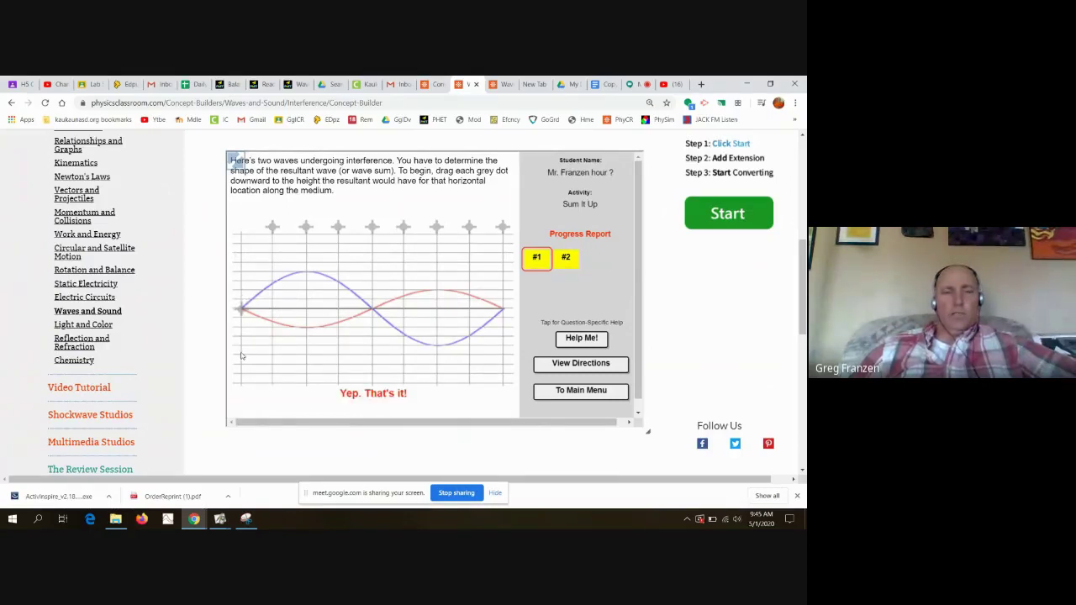
Place the second, third and fourth grey dots above the zero line at the resultant heights, with the third about two grid squares up.
left_click_drag(272, 228, 272, 336)
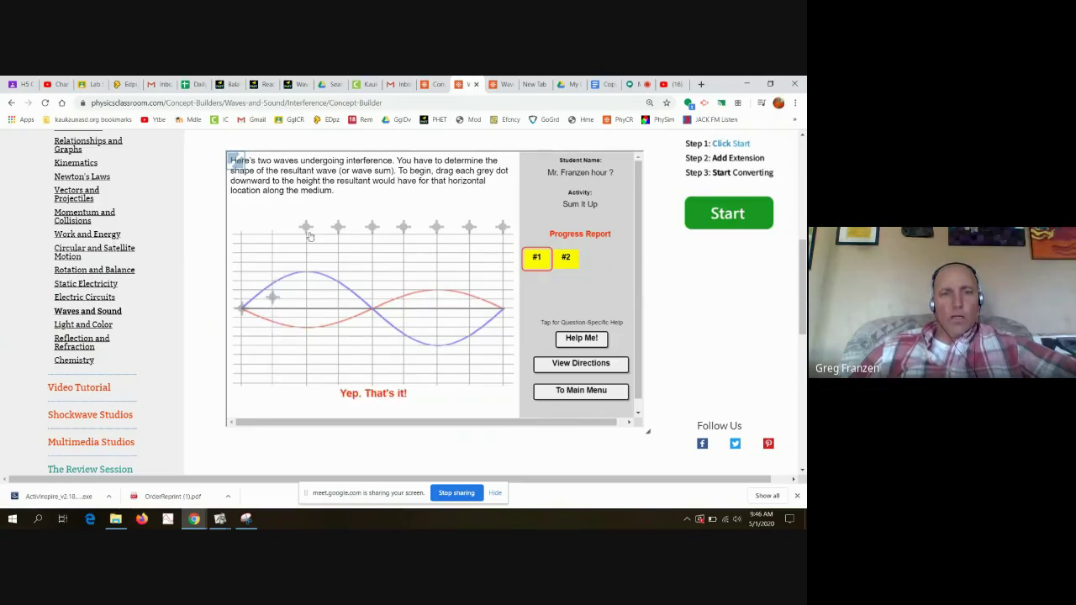
left_click_drag(308, 231, 311, 322)
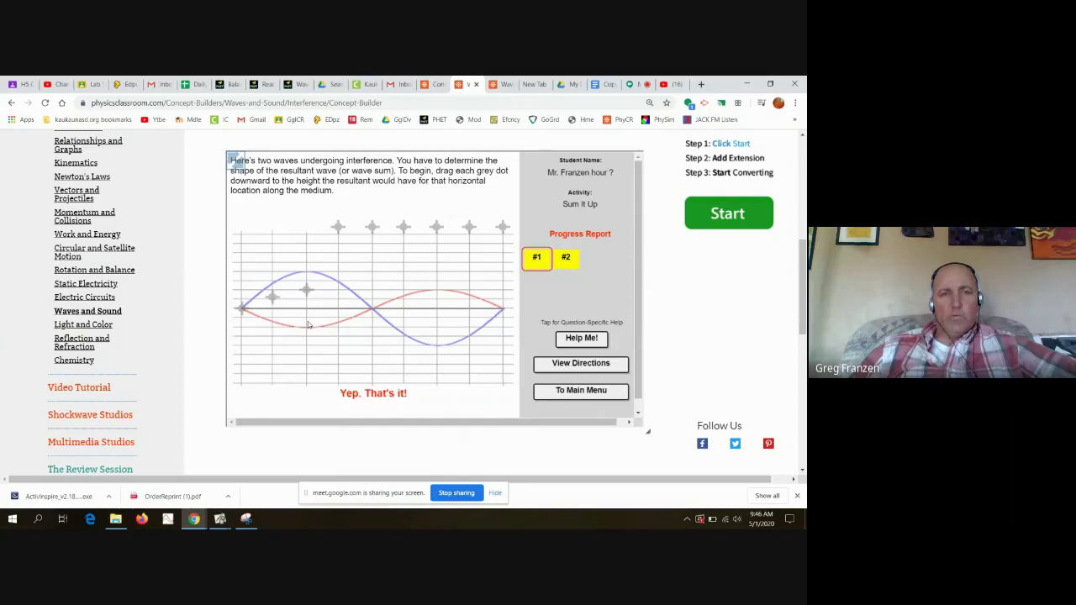
left_click_drag(339, 251, 340, 331)
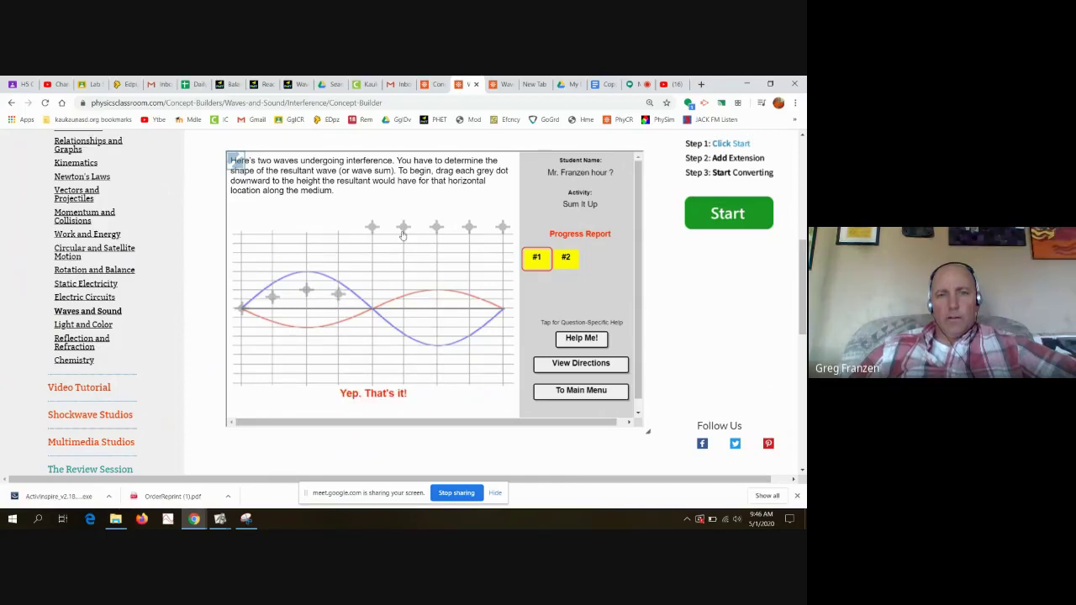
Place the fifth grey dot on the zero line where the waves cross and the sixth about one grid square below it.
left_click_drag(372, 227, 373, 351)
left_click_drag(401, 231, 413, 327)
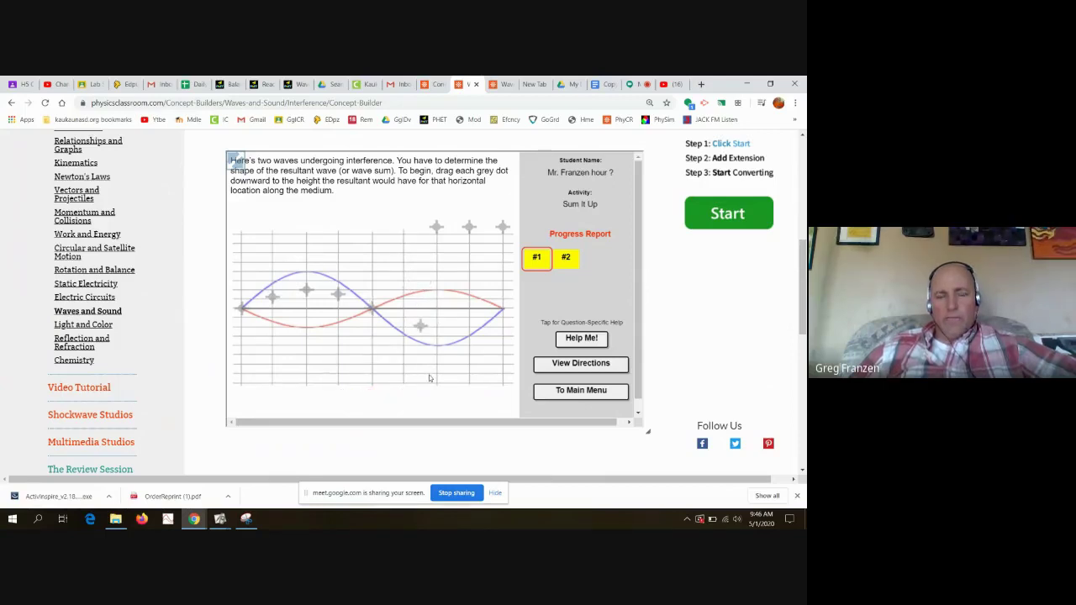
left_click_drag(414, 377, 407, 368)
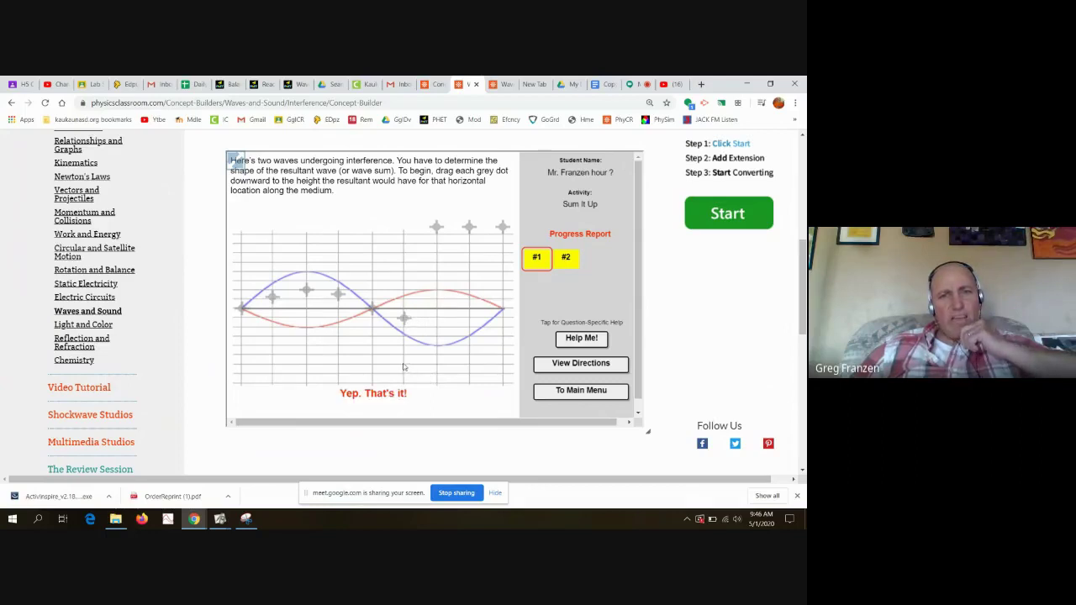
Place the seventh grey dot about two grid squares below the zero line, the eighth about one and a half below, the ninth on it, and continue.
left_click_drag(437, 227, 438, 343)
left_click_drag(446, 405, 439, 380)
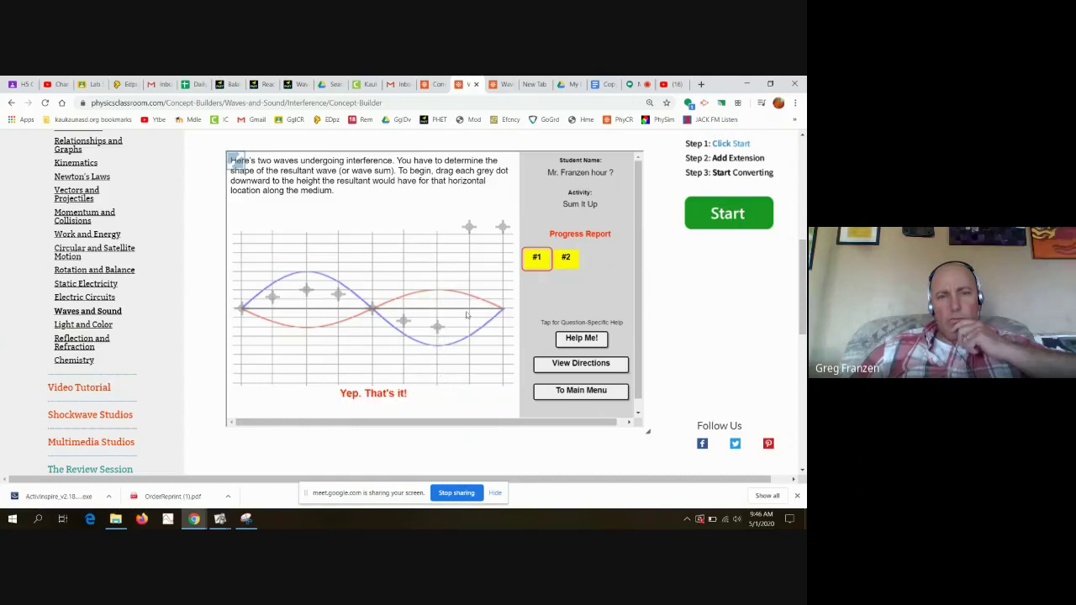
left_click_drag(472, 246, 471, 372)
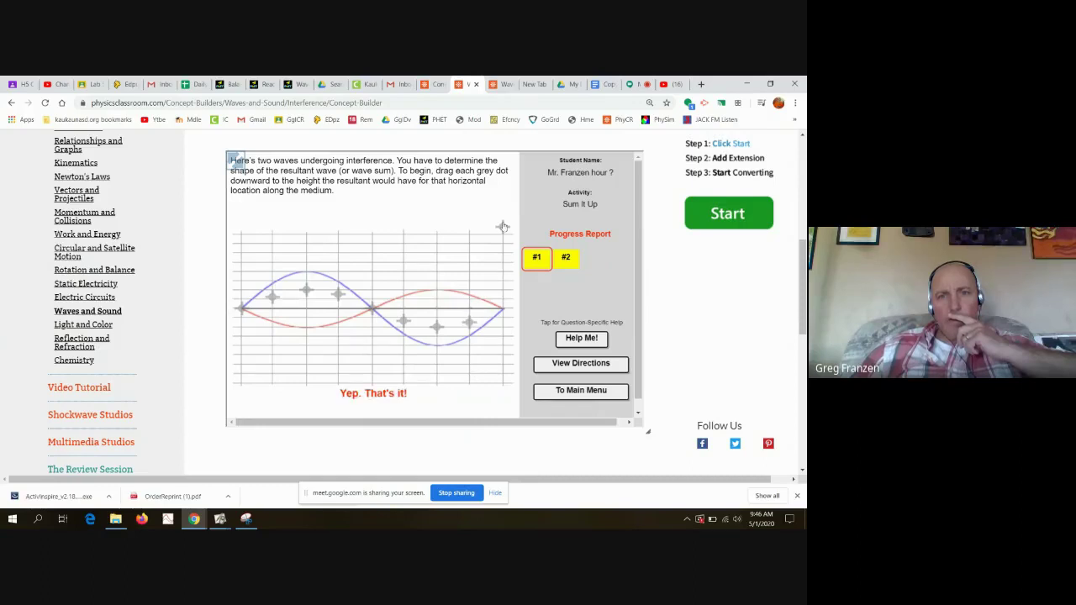
left_click_drag(502, 227, 506, 349)
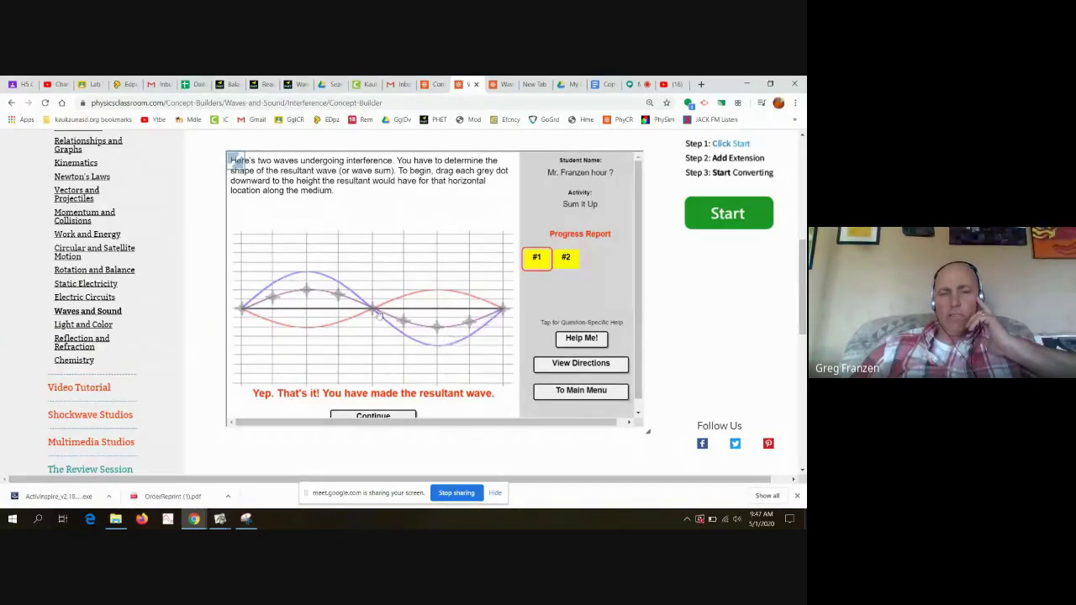
left_click(373, 415)
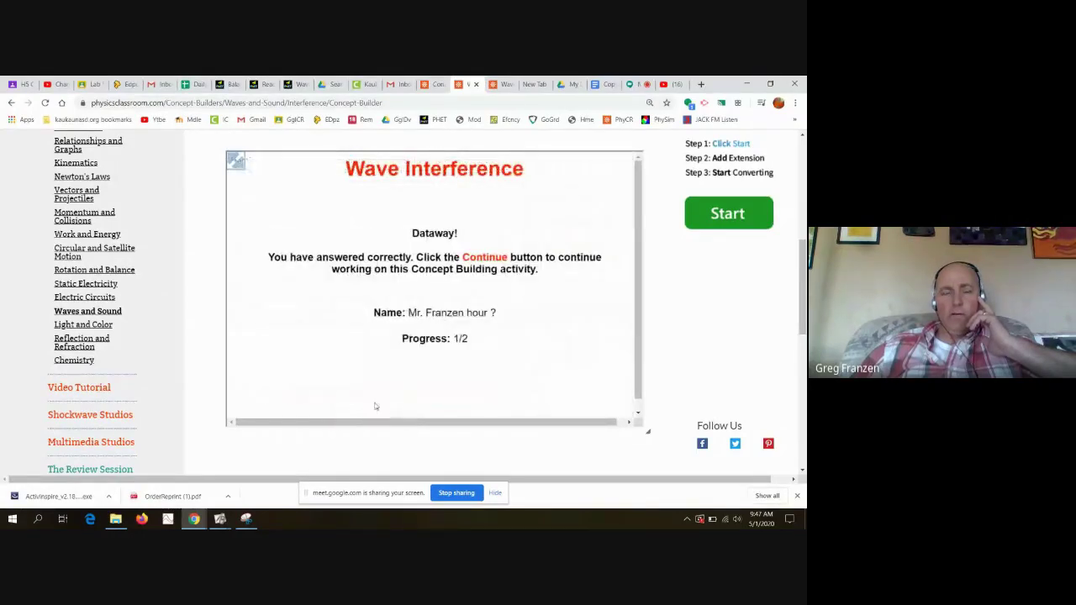
Switch to the Google Meet call and bring up the extra call options that include Stop recording.
left_click(636, 85)
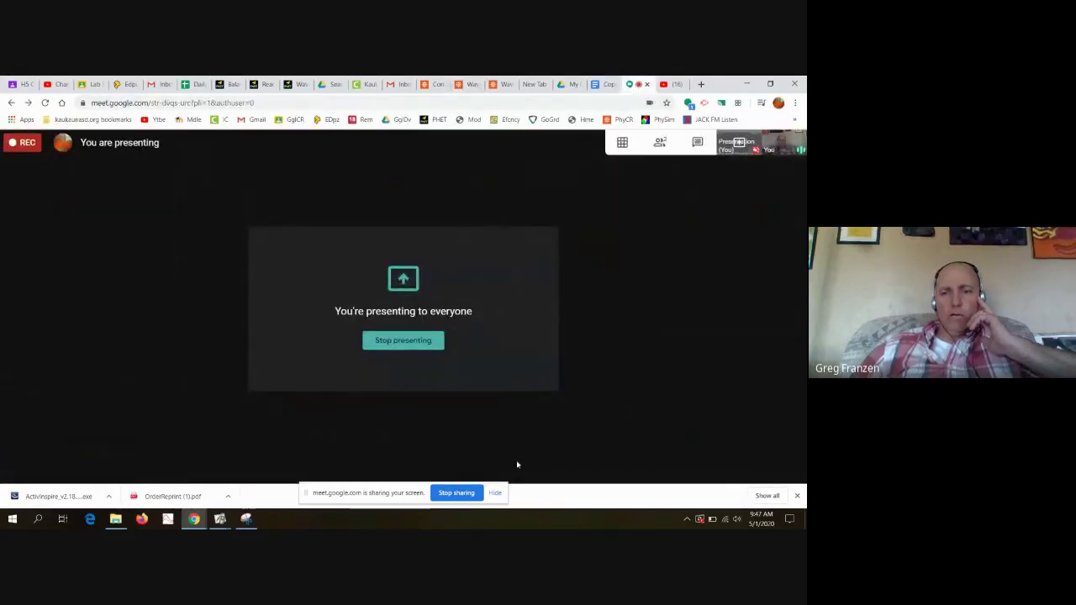
mouse_move(759, 471)
left_click(791, 461)
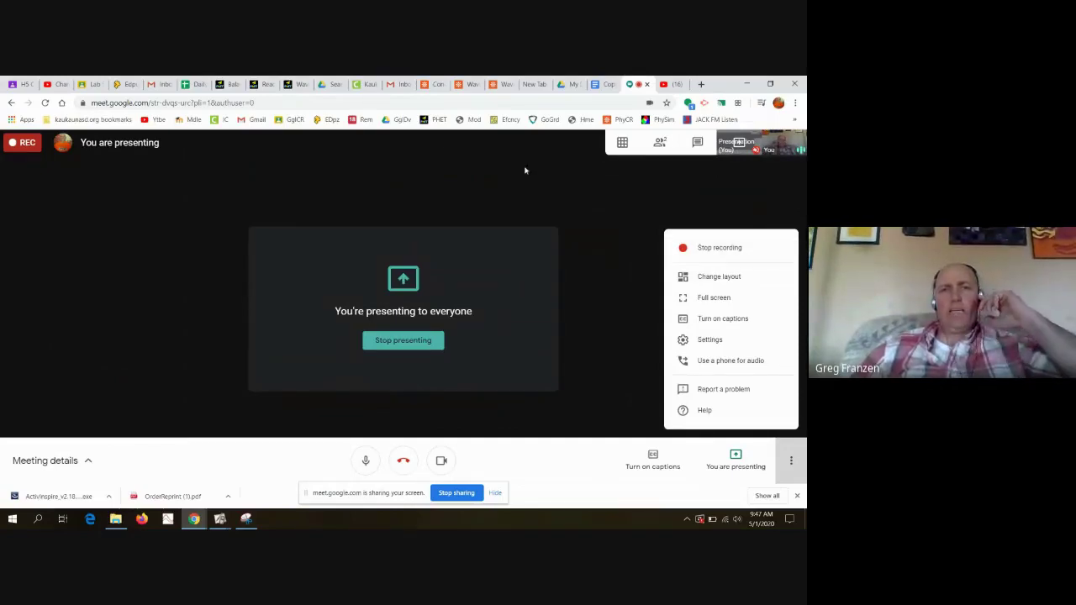
Look over the partly completed question in the other Sum It Up session and return to the Google Meet call's recording options.
left_click(505, 85)
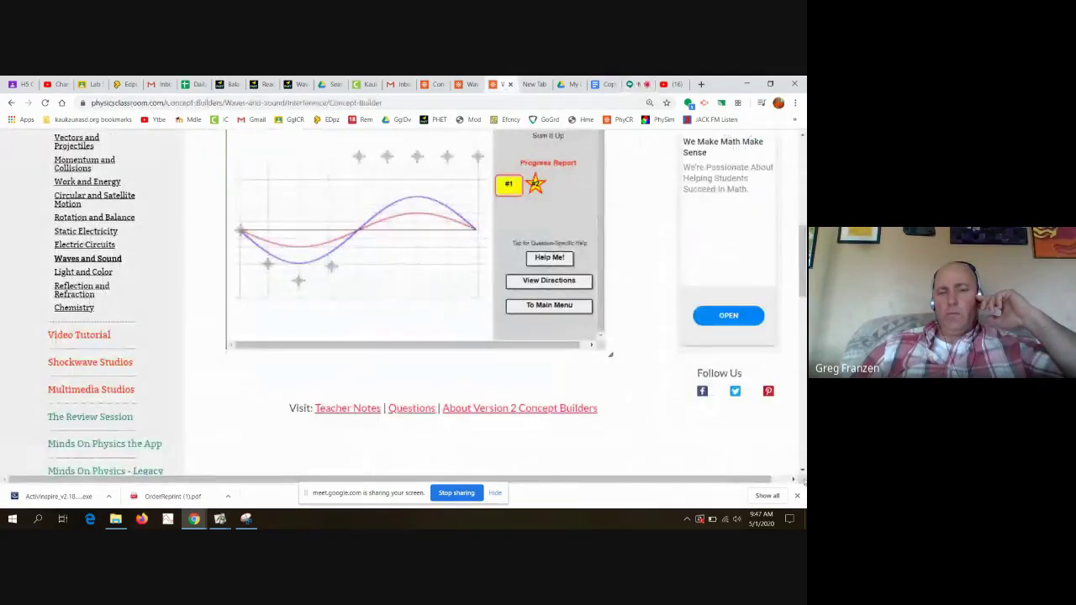
scroll(770, 459, "down", 1)
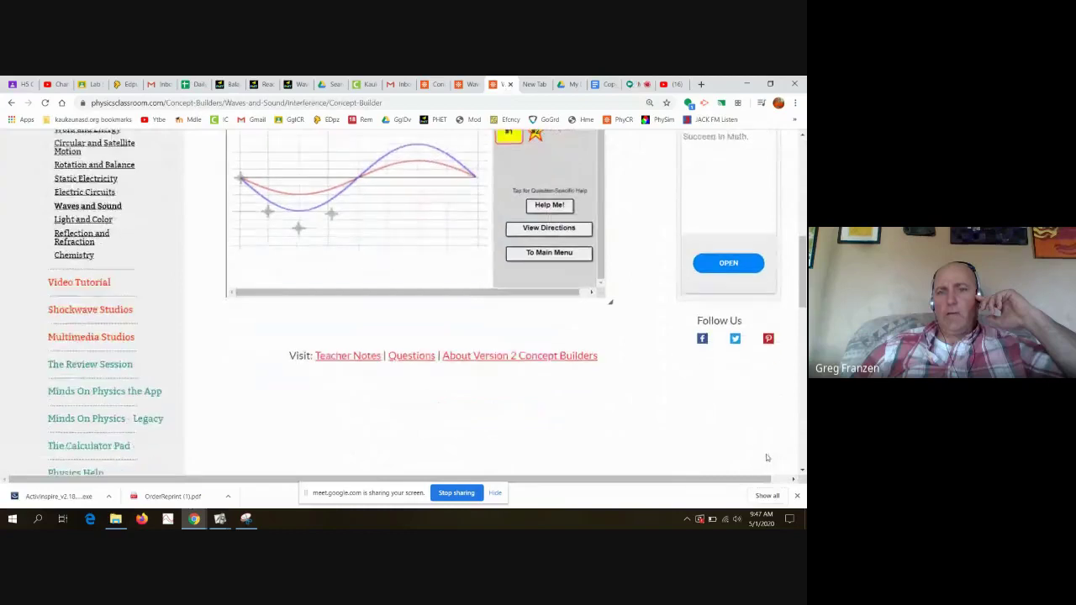
scroll(770, 459, "up", 2)
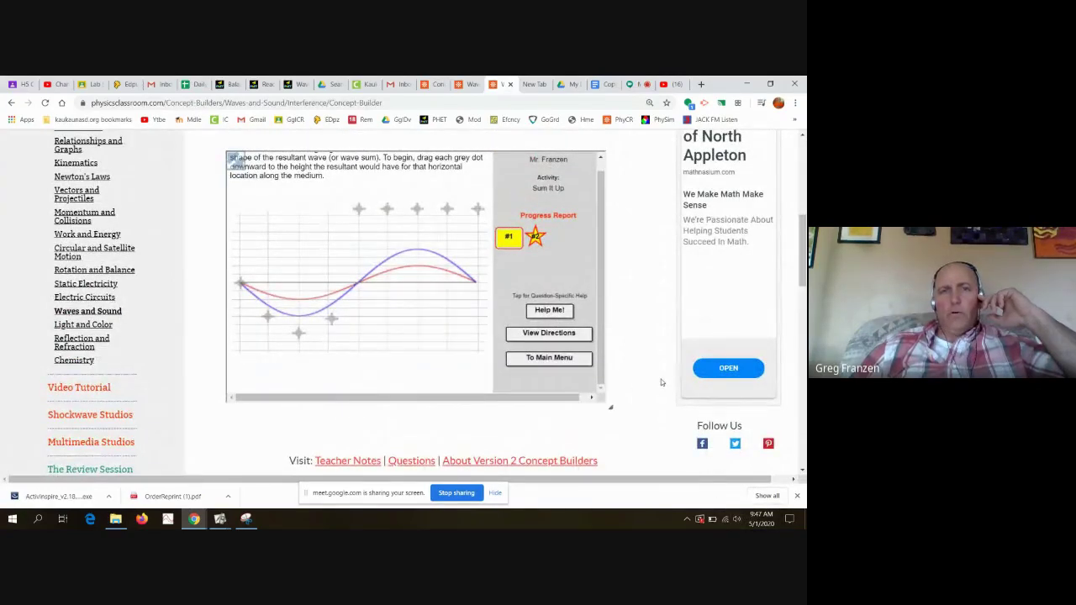
left_click(632, 84)
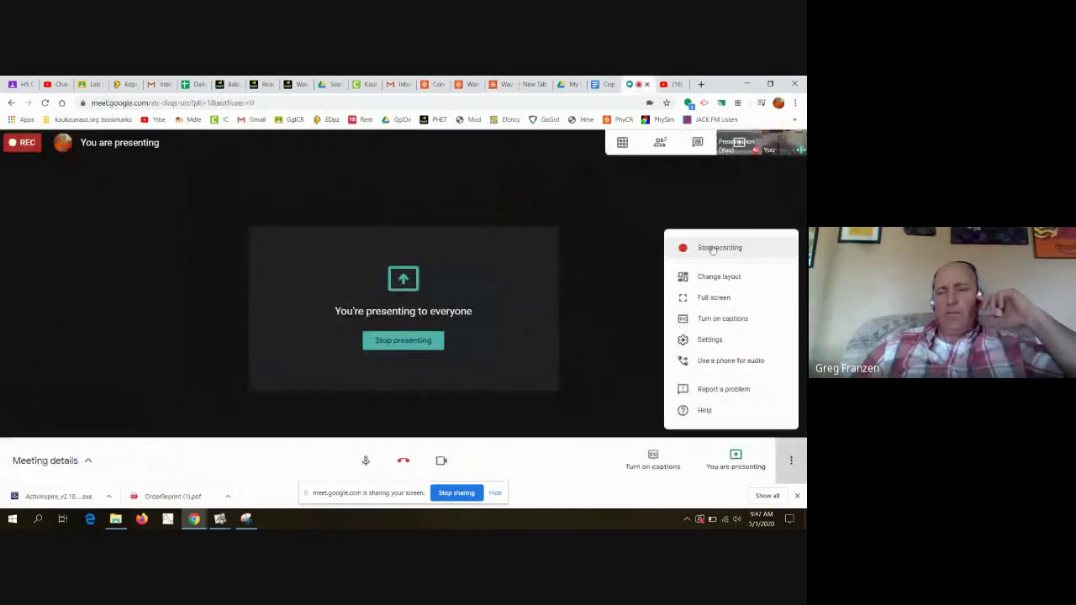